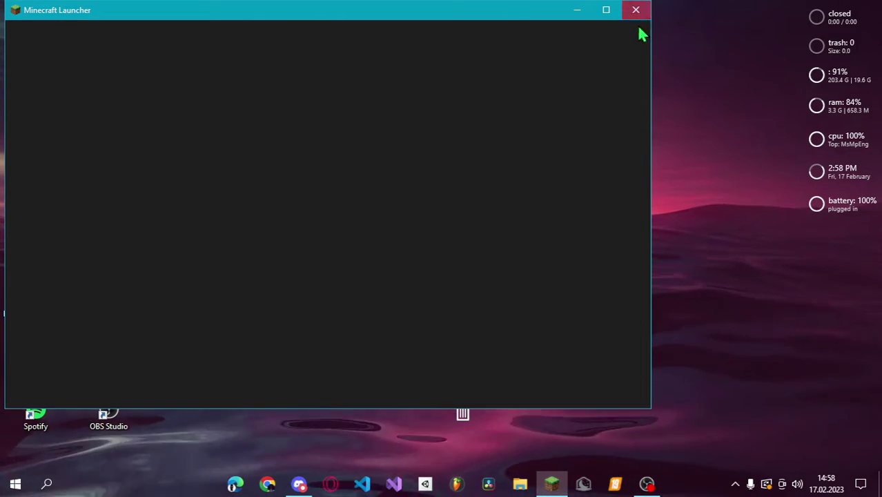
- Minimize the Minecraft Launcher window to show the desktop
click(577, 10)
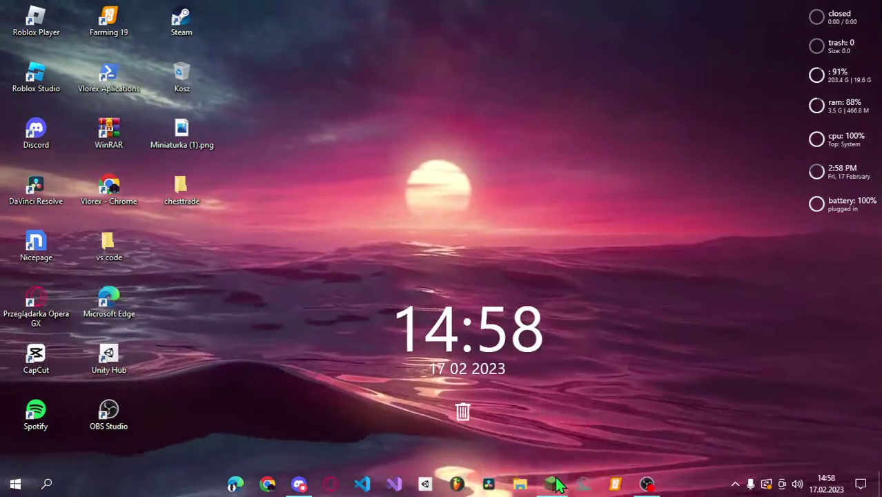
mouse_move(554, 482)
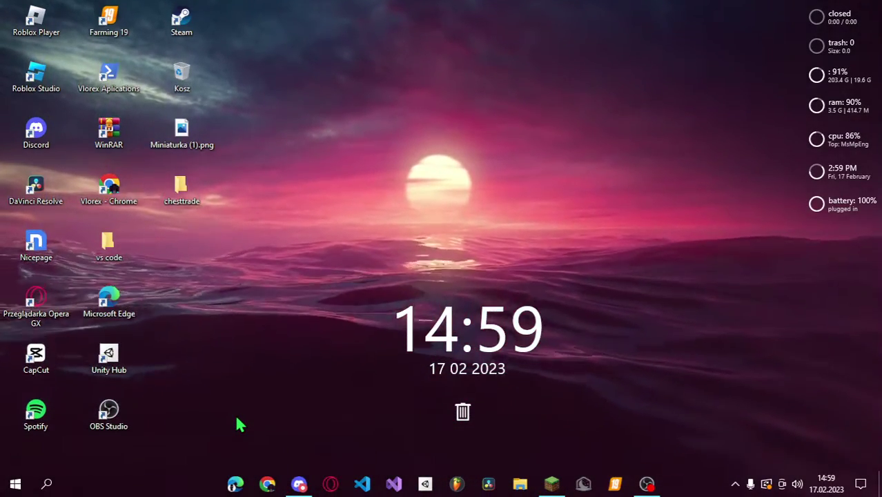
click(235, 484)
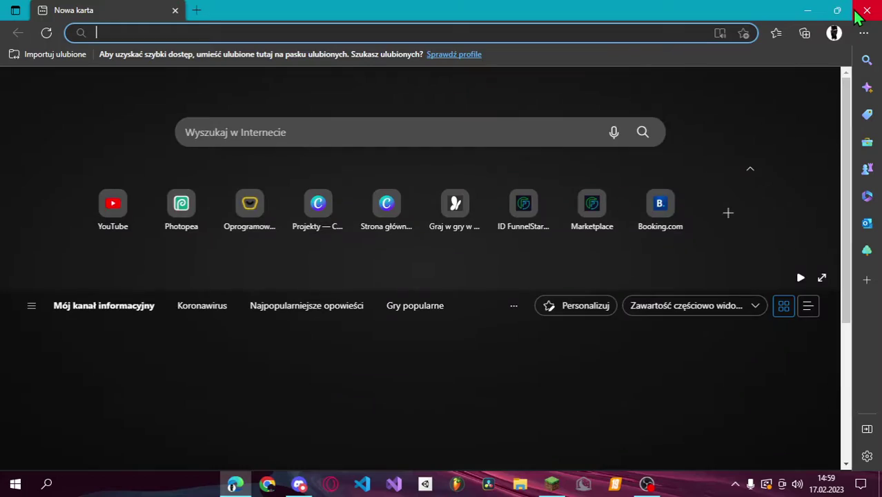
click(862, 12)
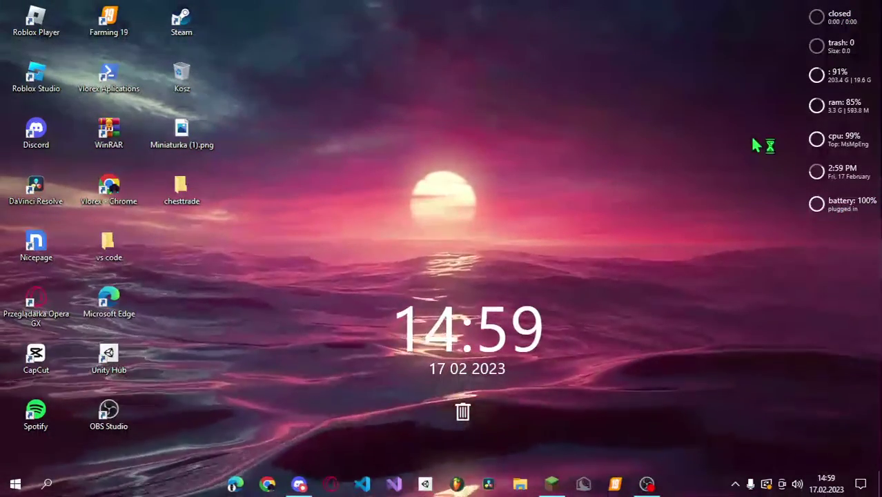
drag(304, 282, 10, 21)
click(495, 233)
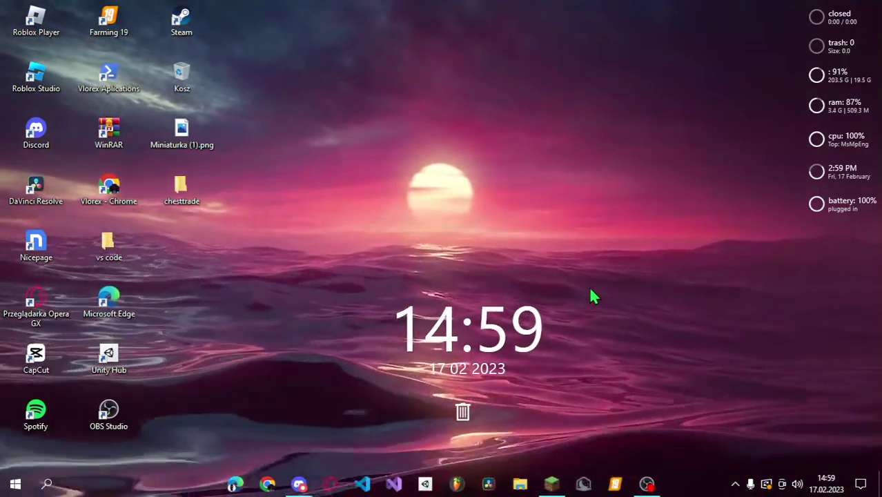
- Open the Windows sound scheme settings through Control Panel's Sprzęt i dźwięk category, and close both windows
click(46, 484)
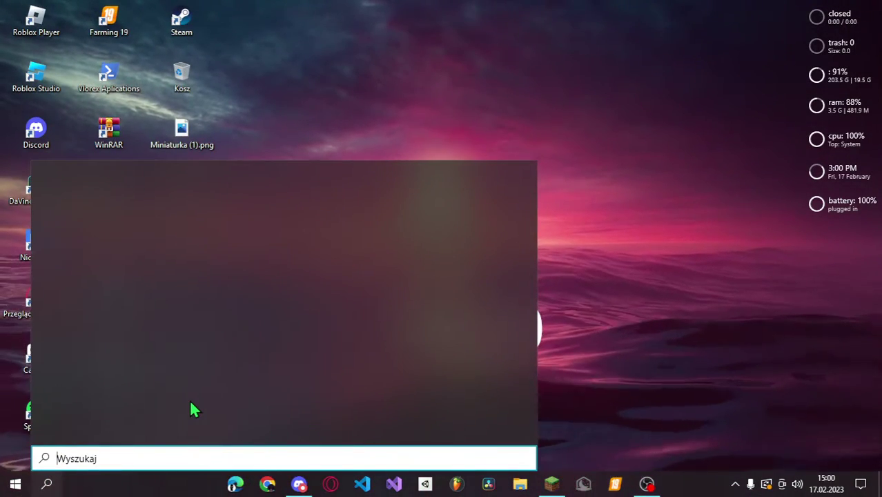
text(menda)
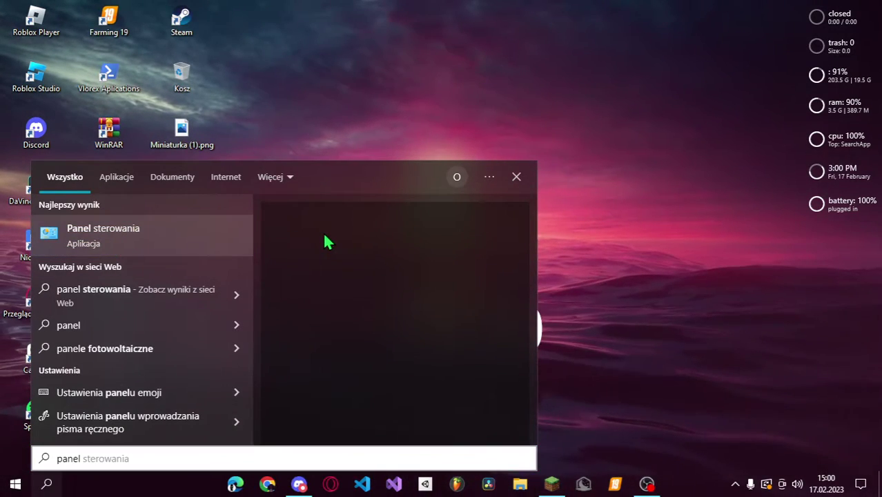
key(Escape)
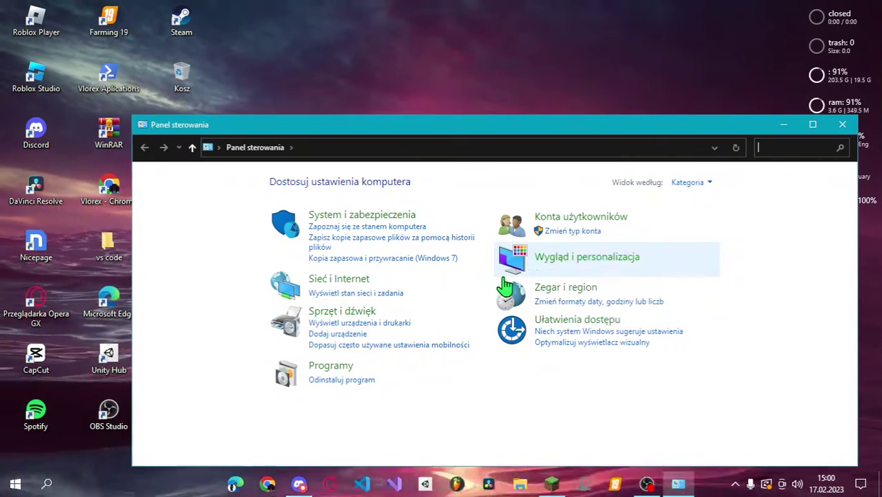
click(342, 312)
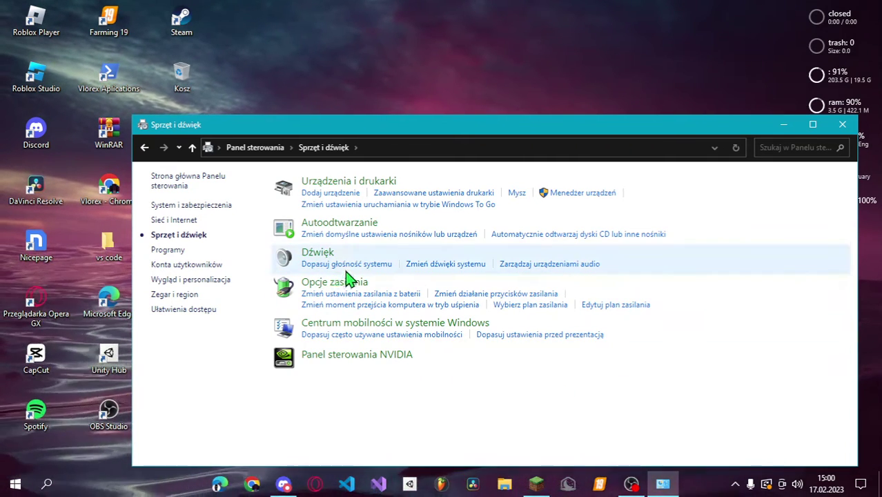
click(317, 253)
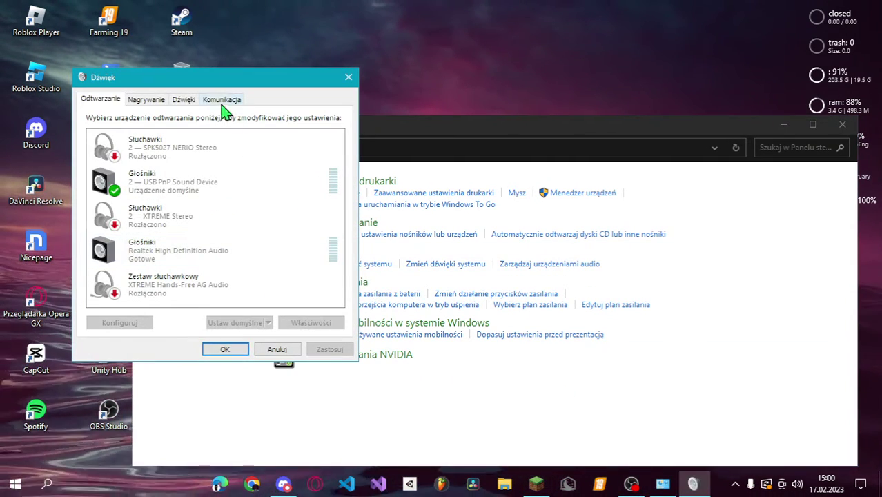
click(184, 100)
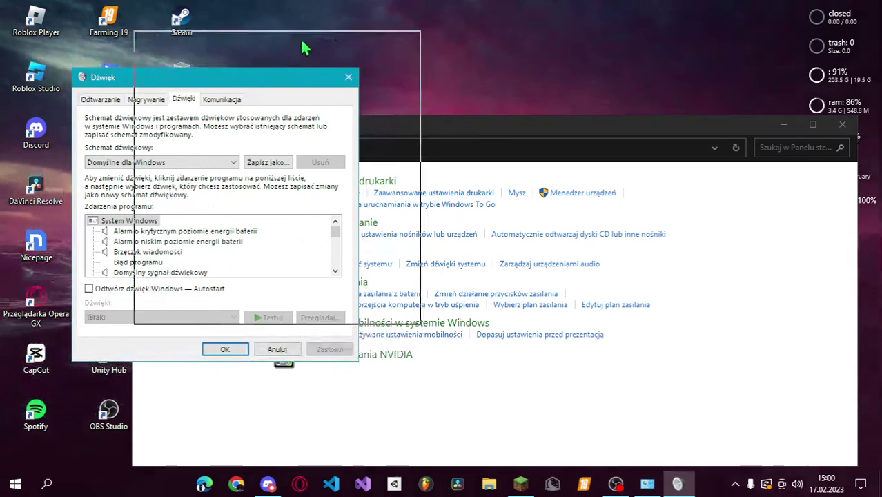
drag(305, 48, 262, 81)
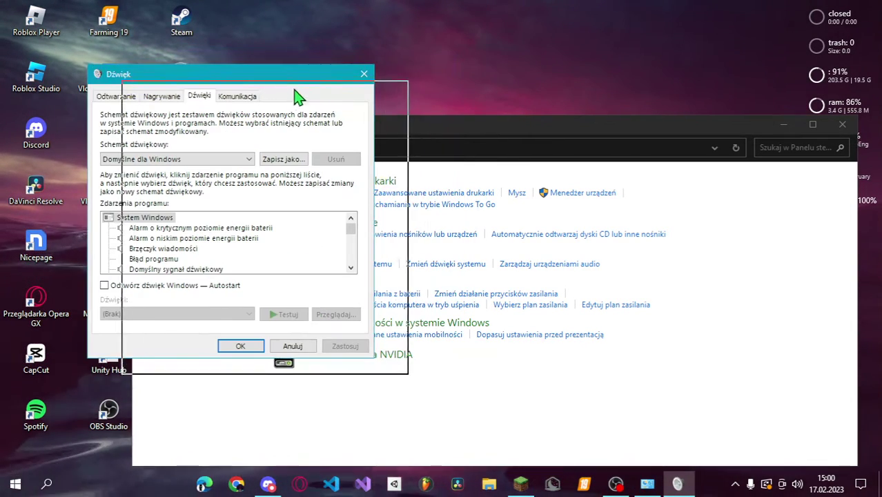
click(362, 93)
click(842, 125)
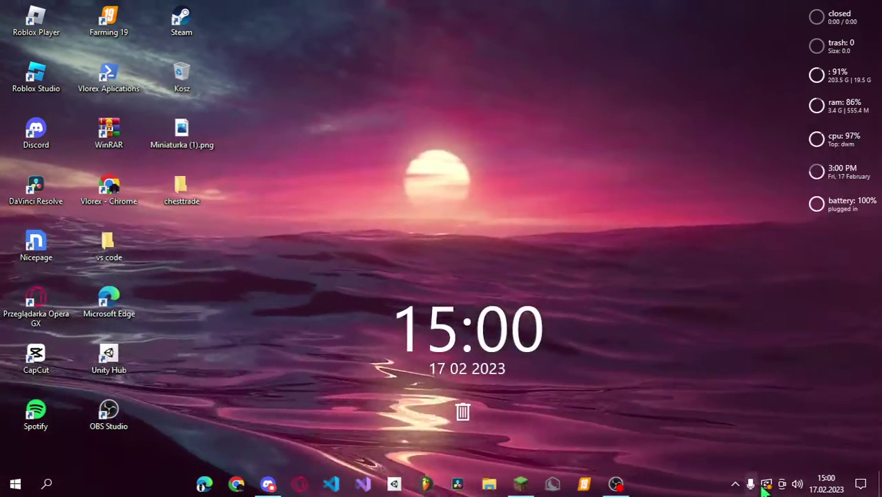
- Open the Windows sound event settings from the volume control's system settings and select the event Alarm o krytycznym poziomie energii baterii
right_click(797, 485)
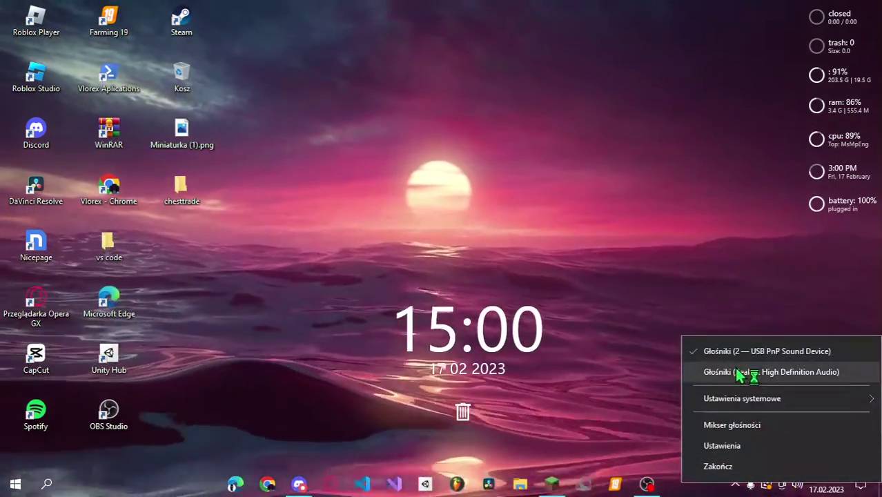
mouse_move(742, 399)
click(616, 370)
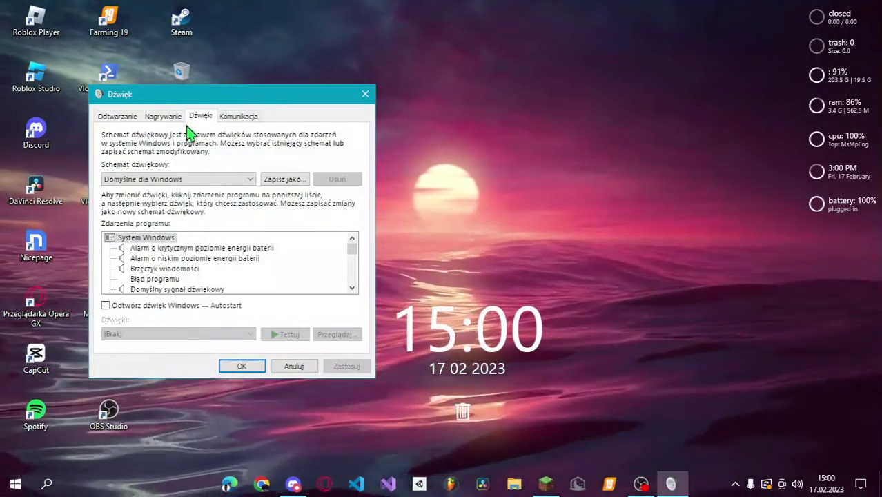
drag(191, 98, 326, 89)
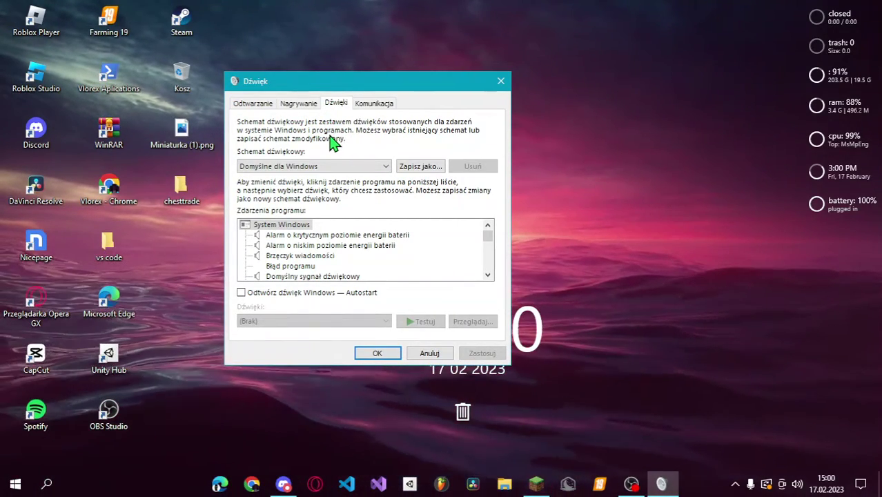
click(307, 104)
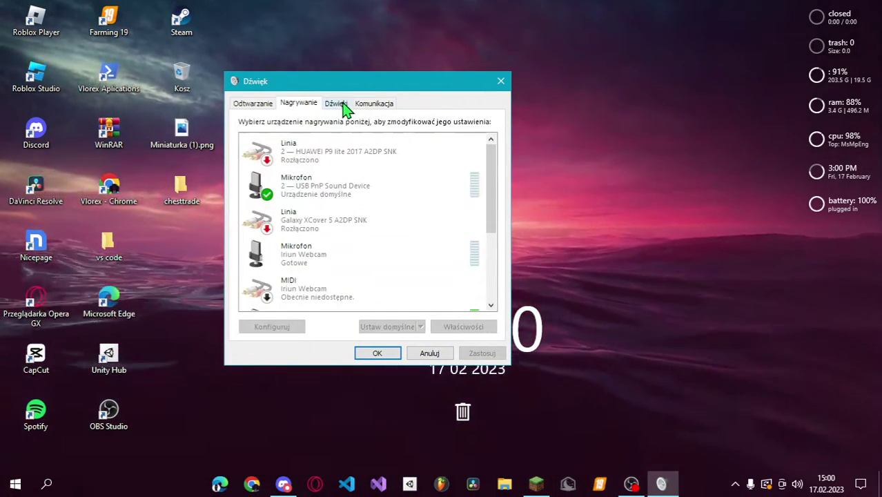
click(337, 105)
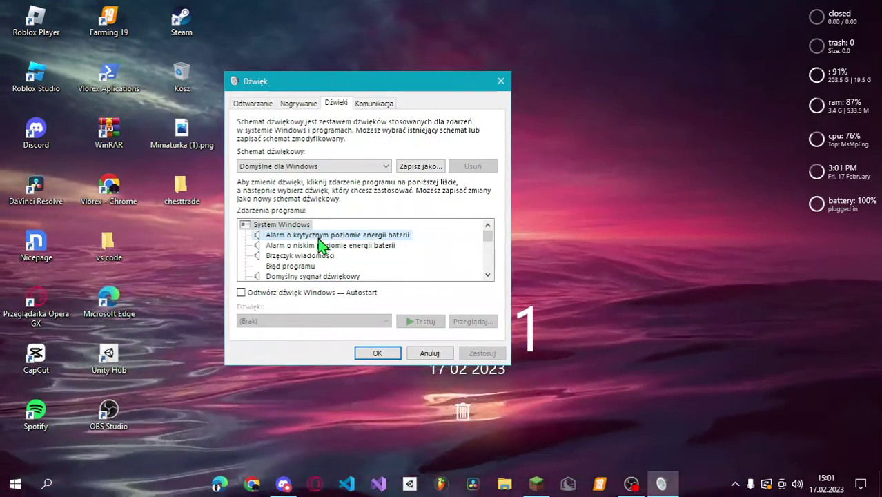
click(319, 238)
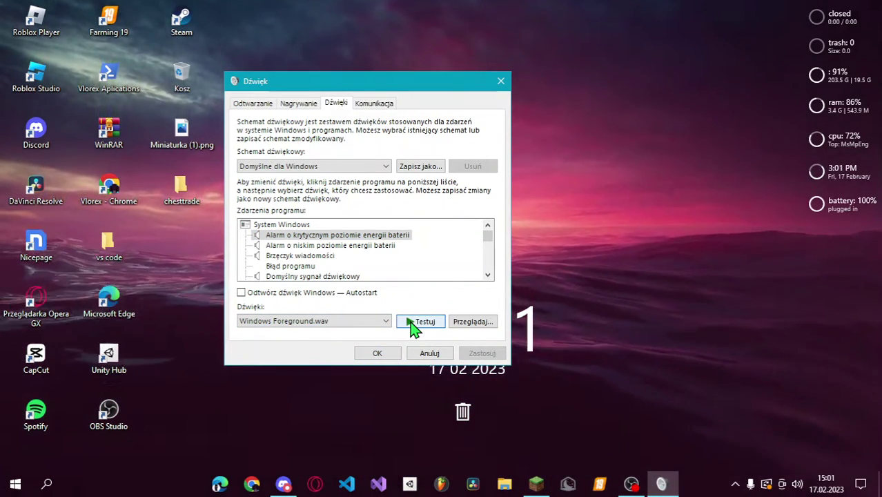
- Switch to OBS, lower the słuchawki audio source to about -19.3 dB, and minimize OBS
click(630, 484)
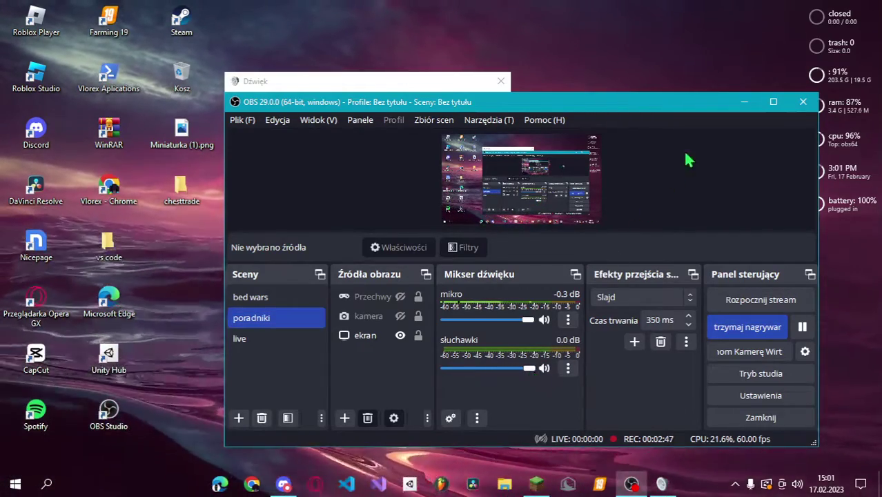
click(744, 102)
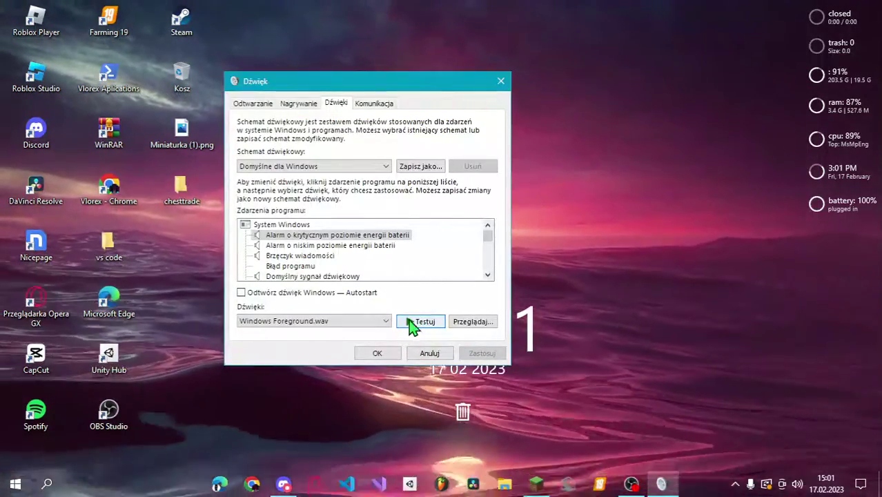
click(630, 484)
click(630, 484)
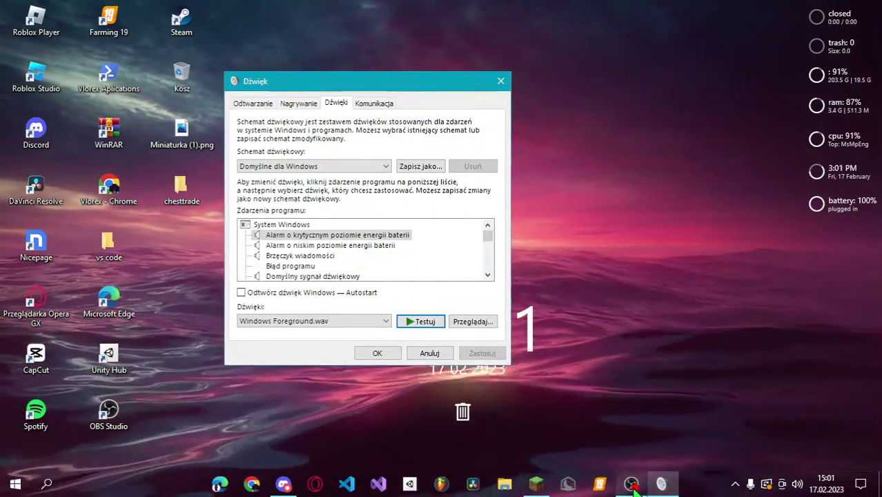
click(631, 484)
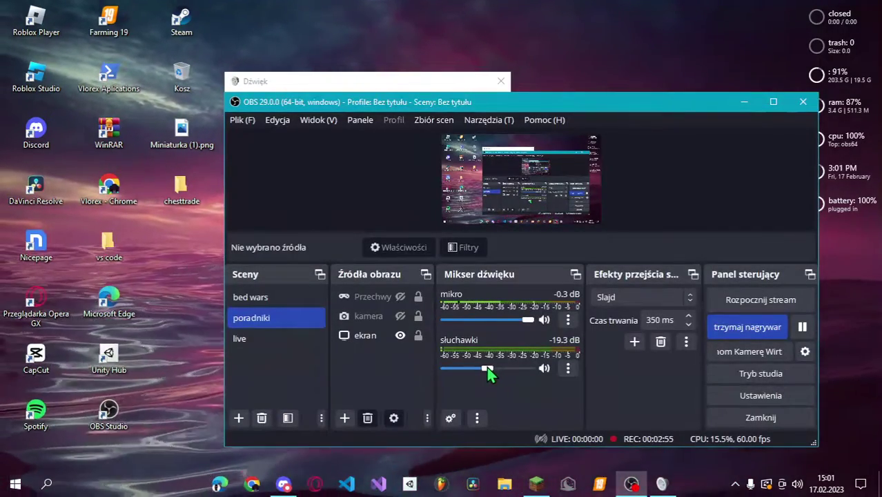
click(745, 103)
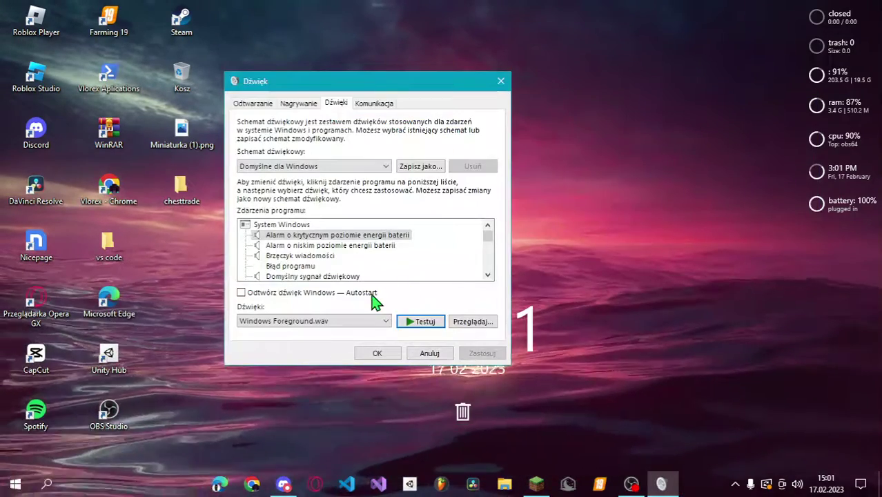
- Assign Alarm02.wav as the sound for the critical battery alarm event
click(363, 323)
scroll(328, 203, up, 15)
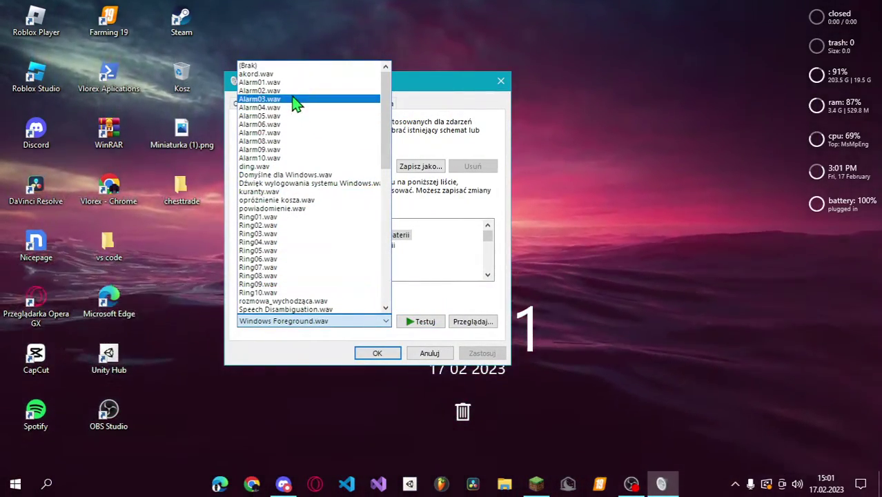
click(293, 90)
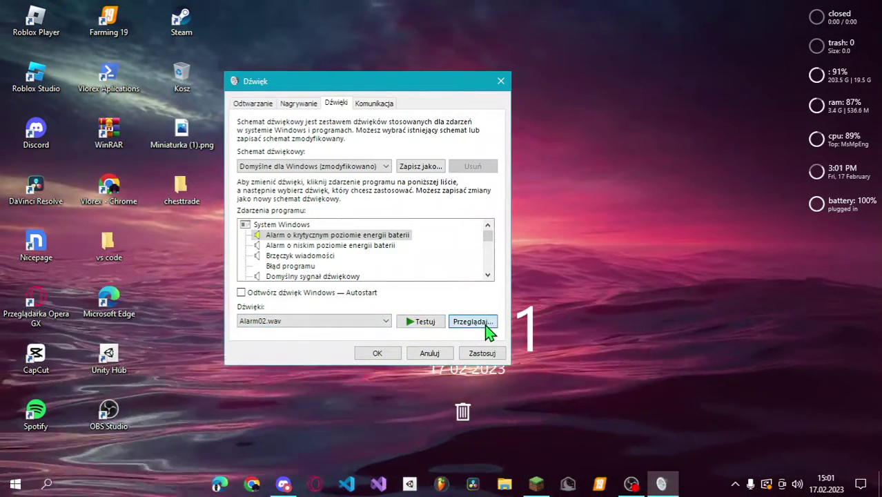
- Browse the Pulpit folder for a custom WAV file for the critical battery alarm, and cancel the selection
click(485, 327)
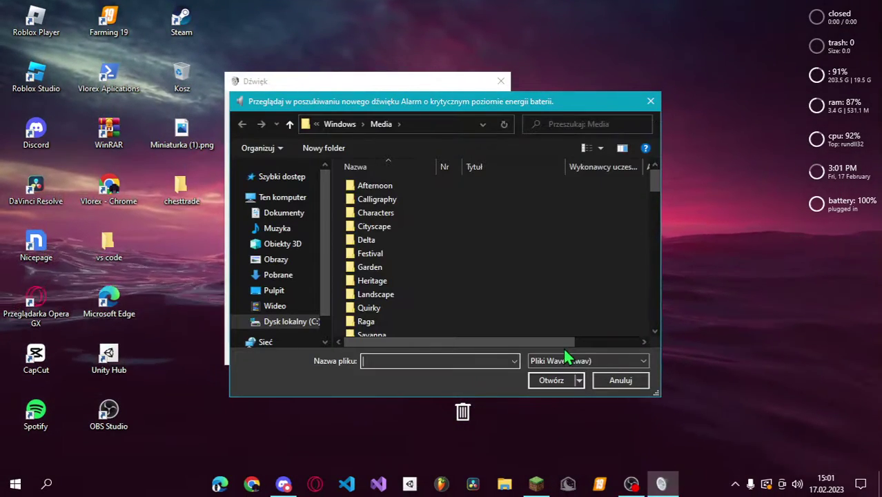
click(274, 290)
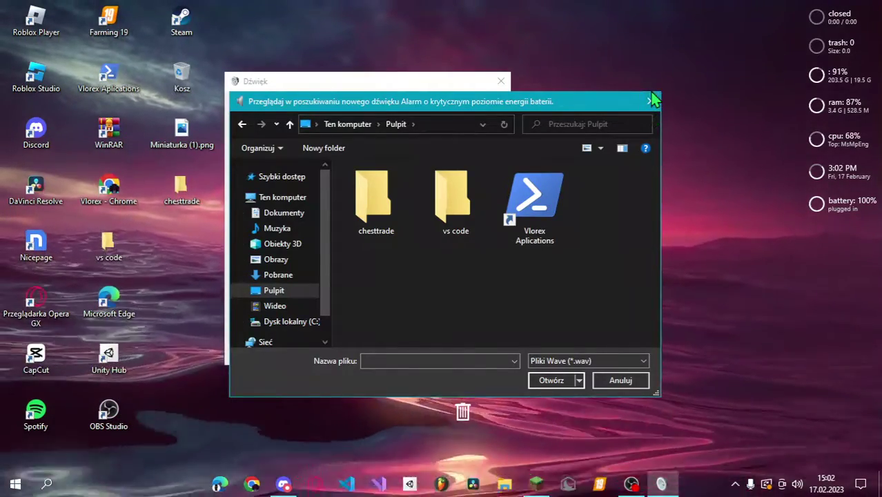
click(649, 103)
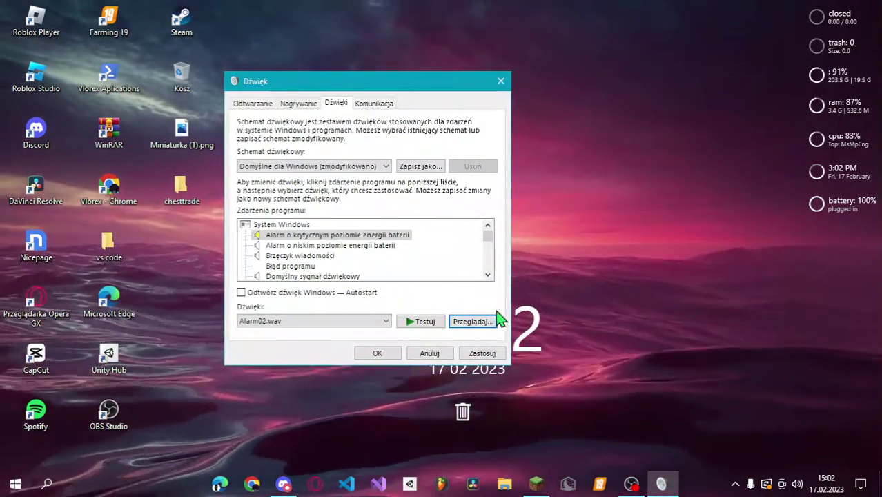
click(363, 321)
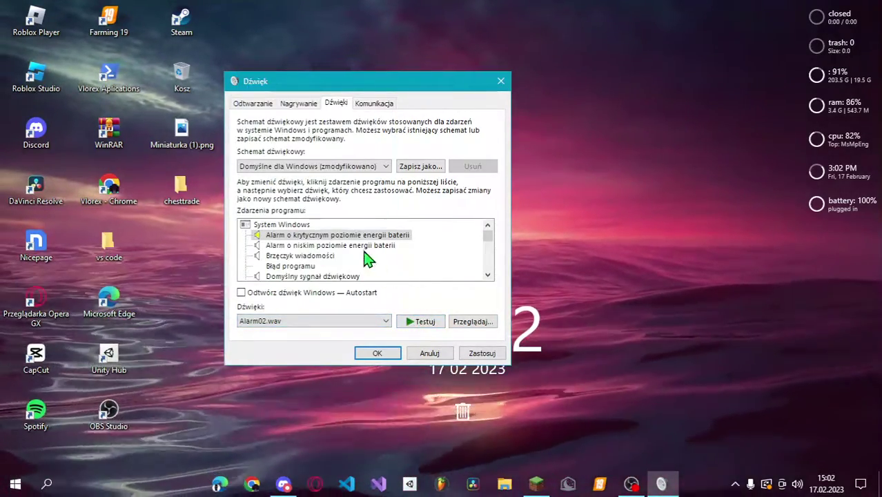
- Assign Windows - Krytyczny stan baterii.wav to the event Alarm o niskim poziomie energii baterii
click(352, 247)
click(356, 326)
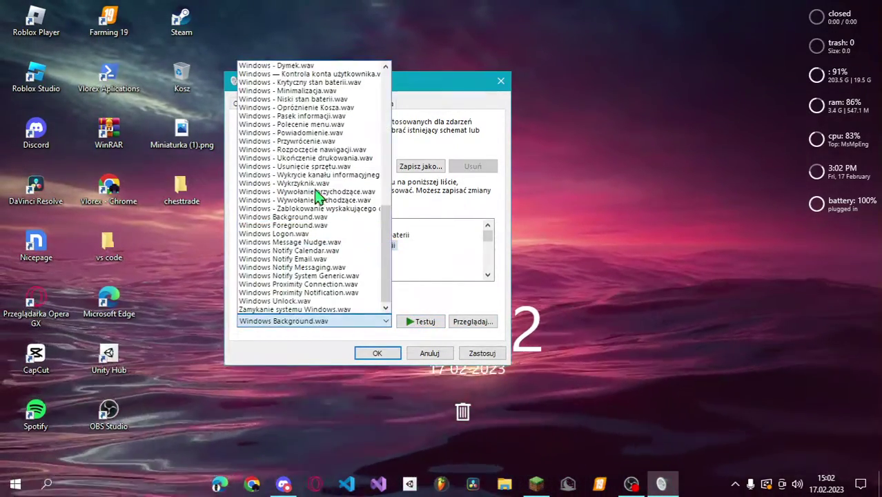
click(312, 83)
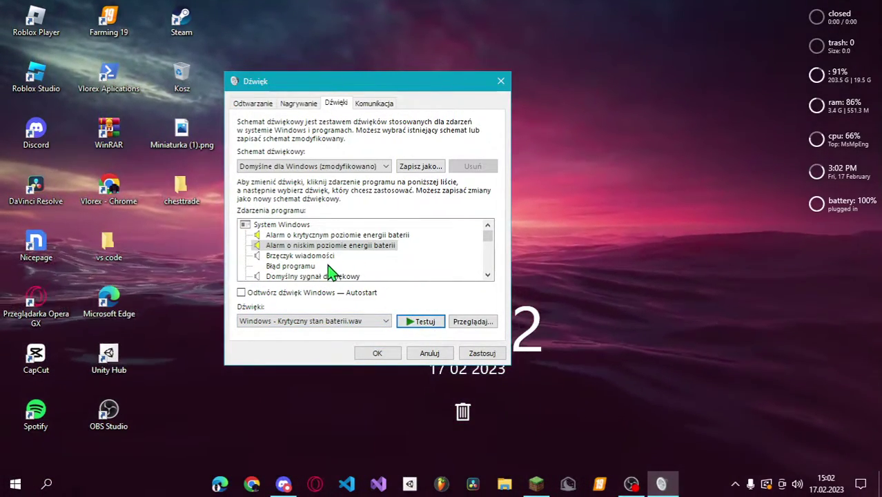
- Play the sound of the Brzęczyk wiadomości event and select the Błąd programu event
click(289, 257)
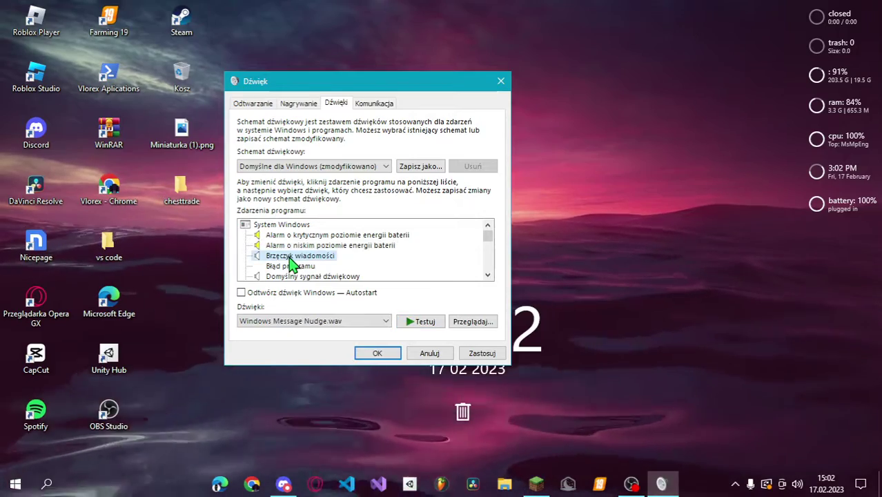
click(418, 323)
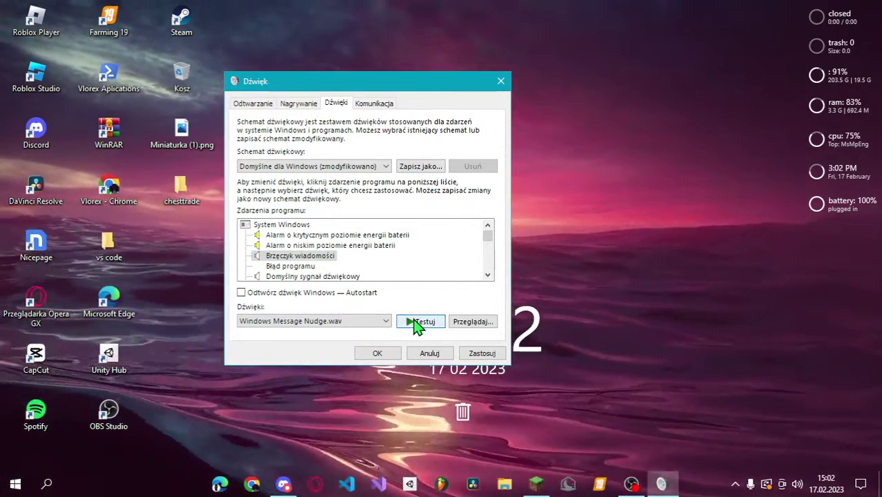
click(311, 267)
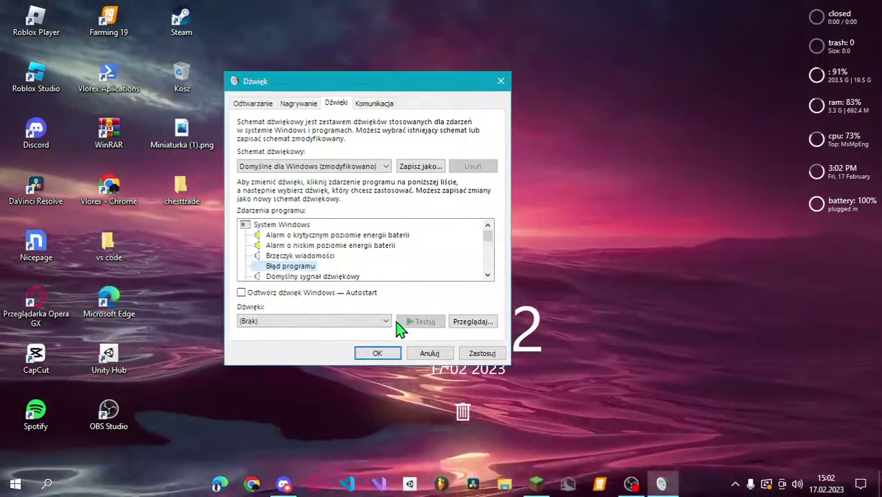
- Try Ring05.wav and Ring10.wav in turn as the sound for the Błąd programu event
click(386, 322)
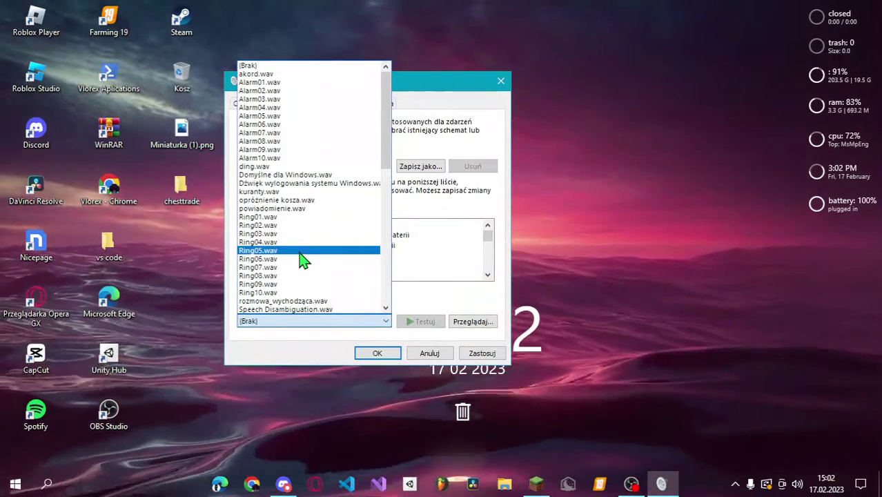
click(301, 251)
click(414, 323)
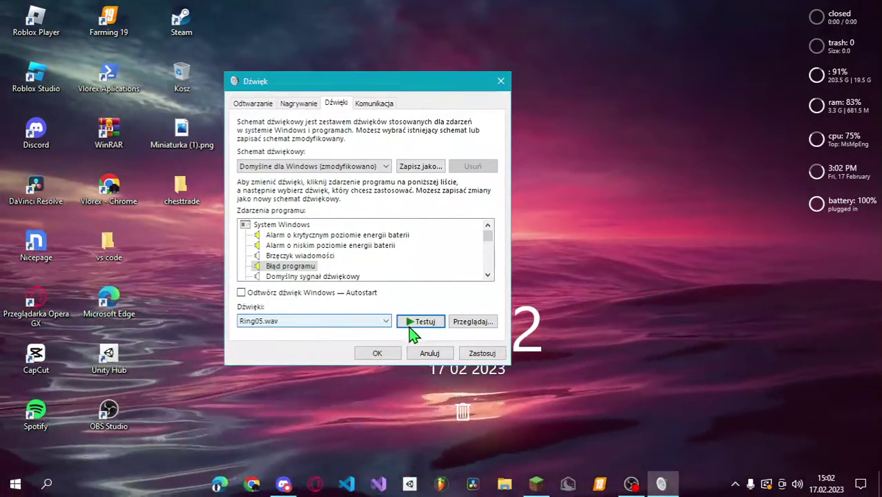
click(385, 322)
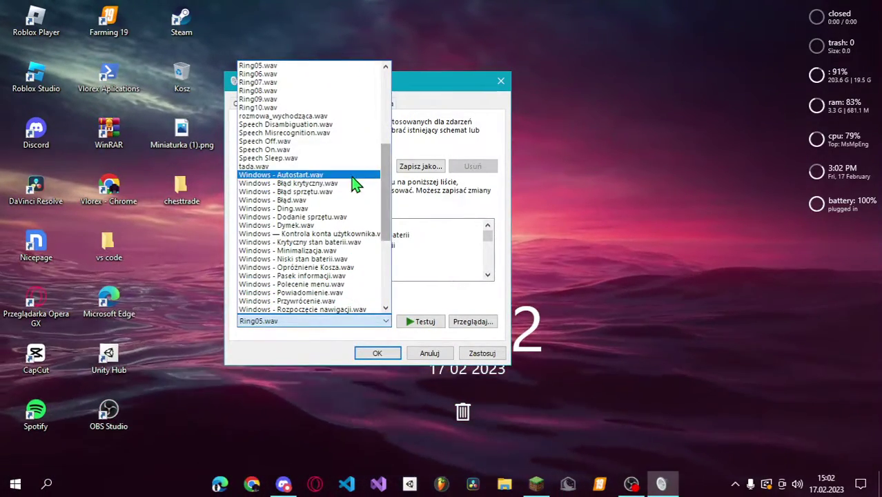
click(278, 109)
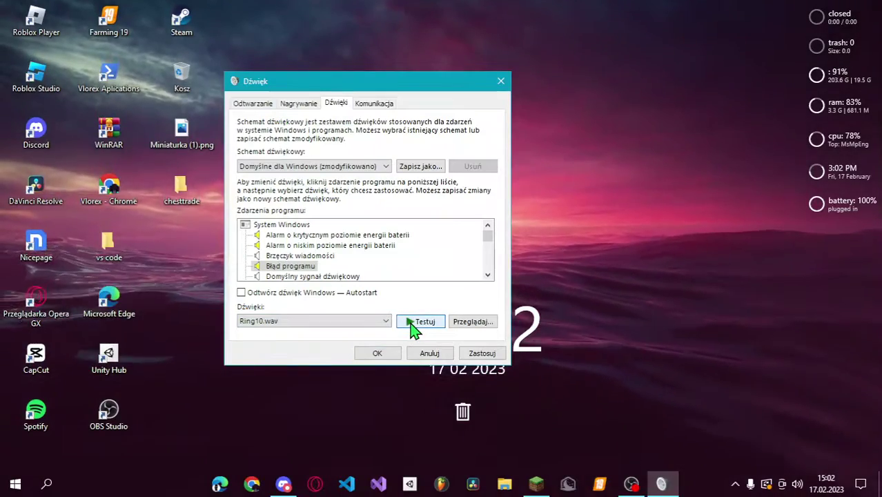
- Try Speech Off.wav as the sound for the Błąd programu event and play it
click(378, 319)
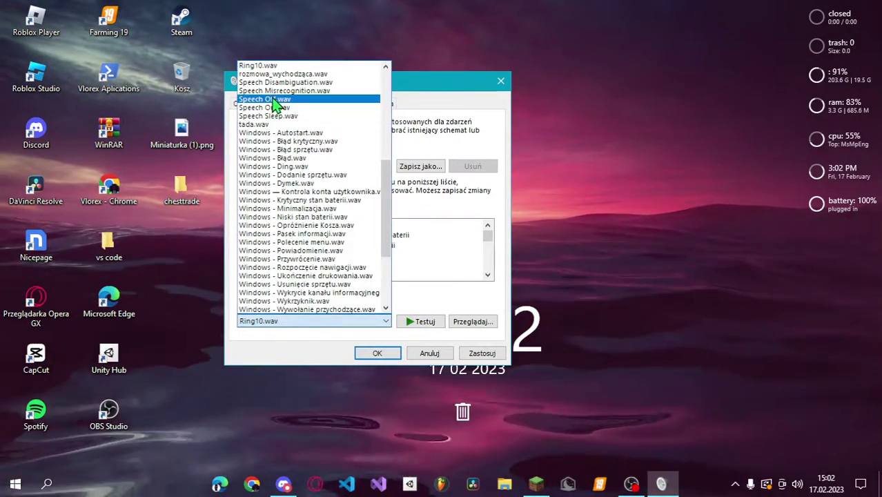
click(274, 104)
click(414, 322)
click(373, 323)
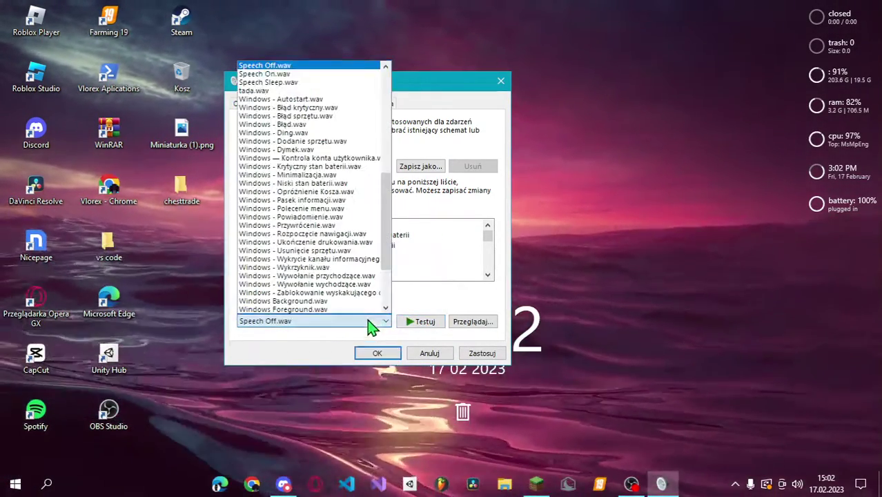
click(418, 312)
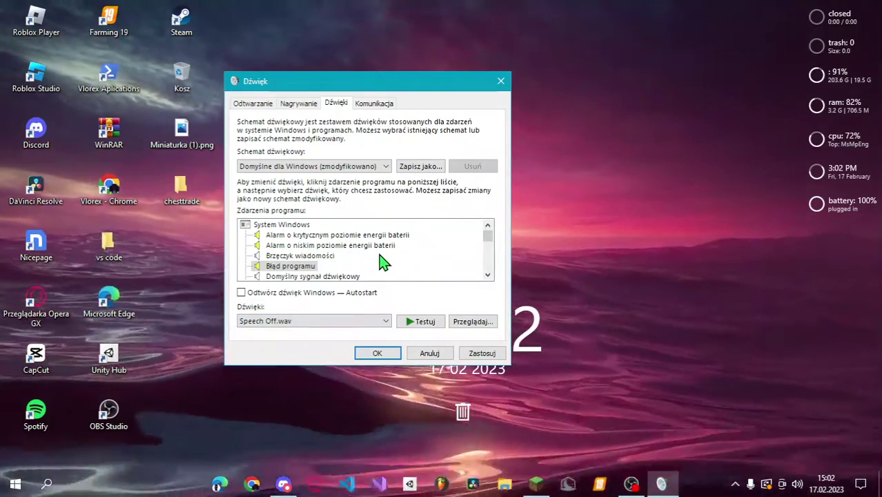
- Assign Speech Sleep.wav to the Błąd programu event, testing it, and select the Domyślny sygnał dźwiękowy event
click(370, 322)
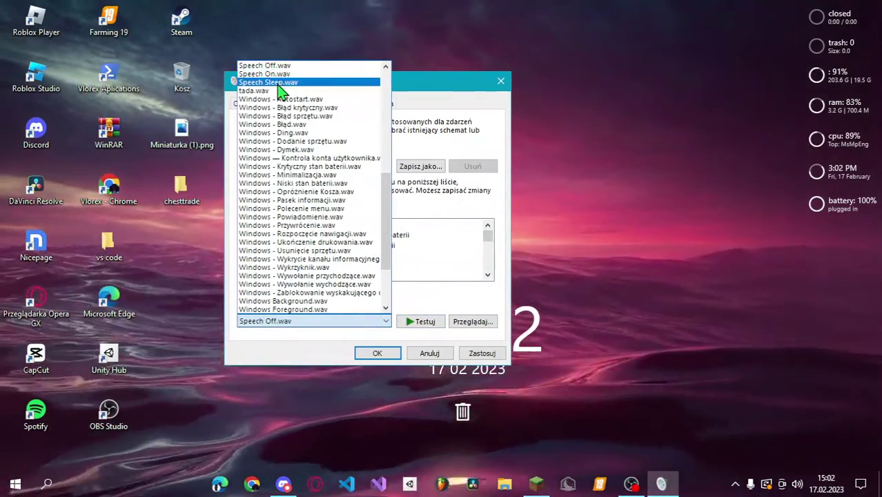
click(277, 83)
click(416, 322)
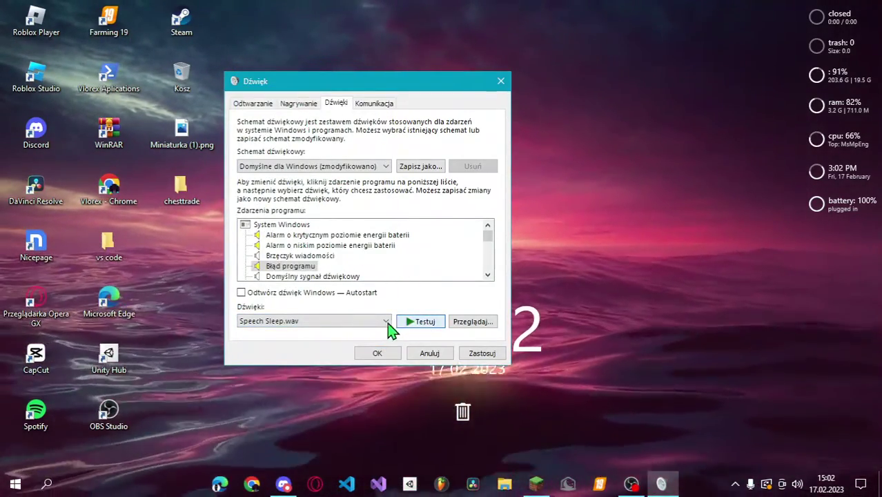
scroll(345, 272, down, 1)
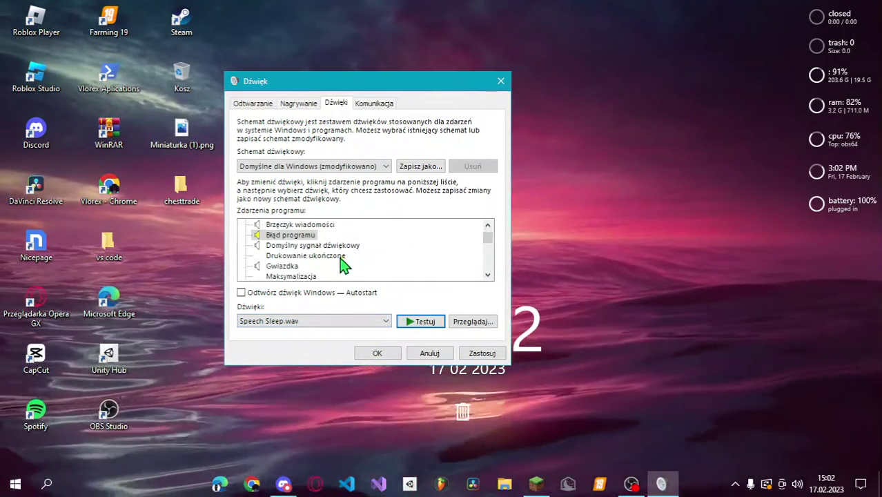
click(337, 246)
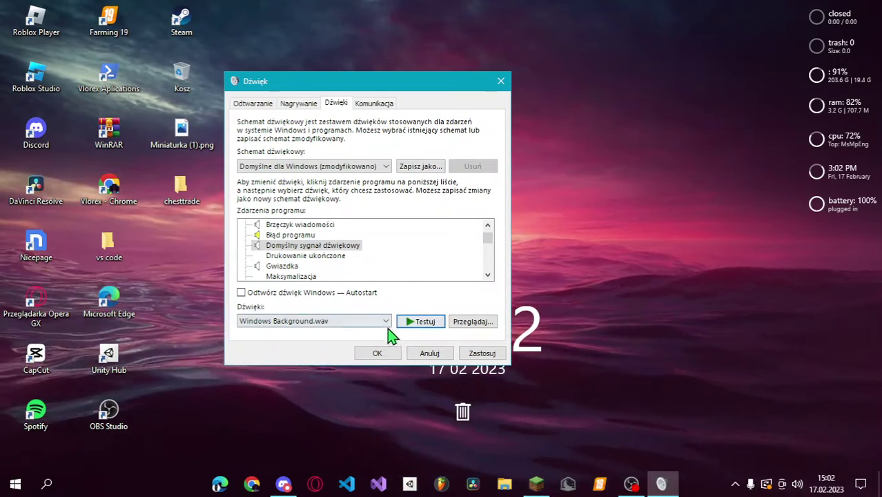
- Try Alarm04.wav as the sound for the Domyślny sygnał dźwiękowy event and play it
click(386, 321)
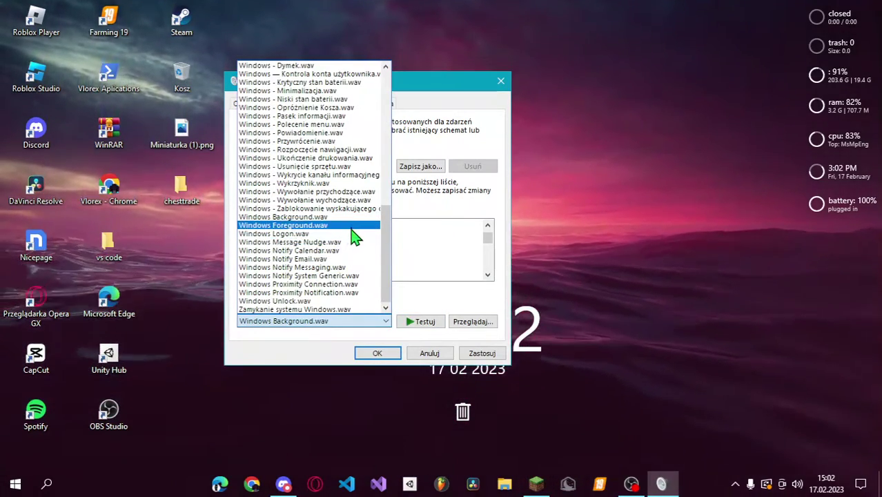
scroll(342, 238, up, 6)
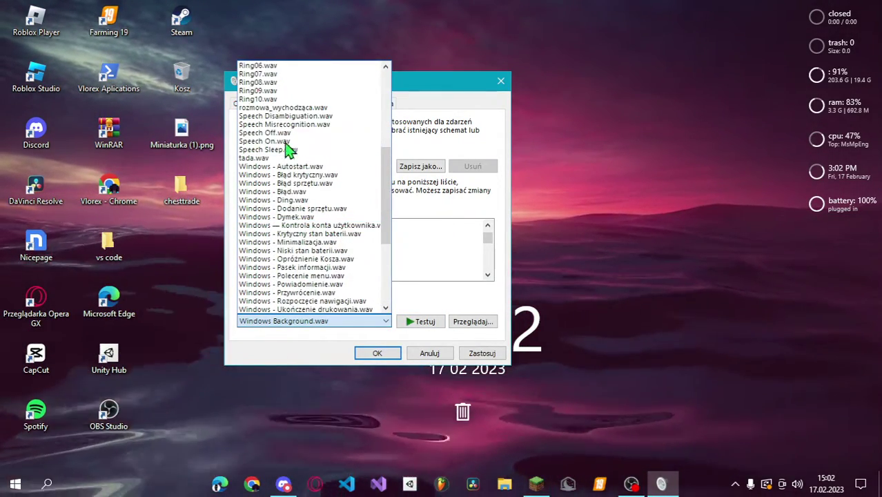
scroll(288, 149, up, 8)
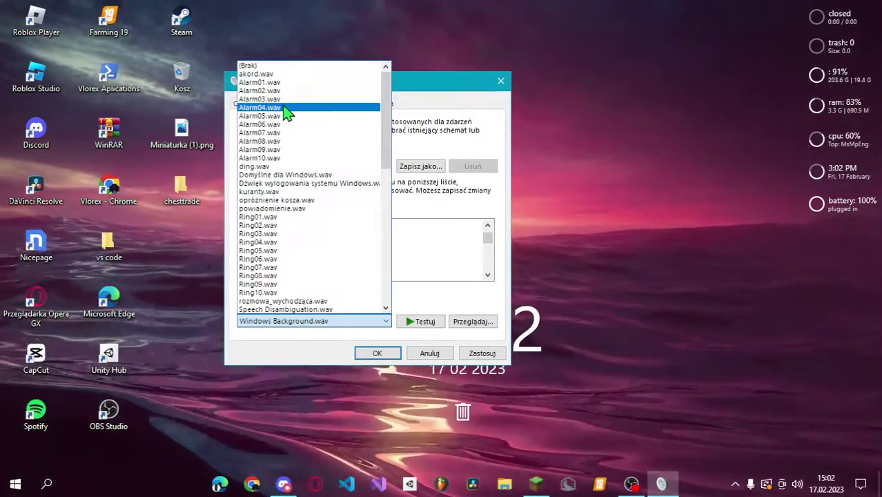
click(288, 109)
click(419, 323)
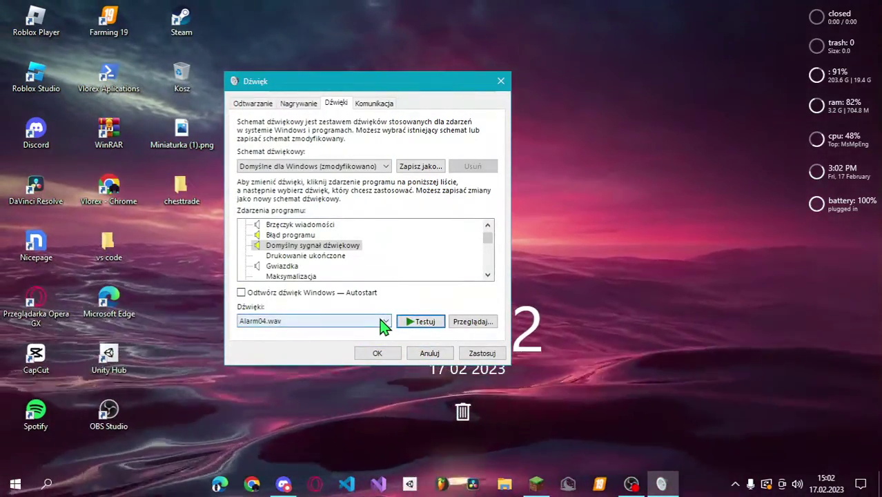
- Try Domyślne dla Windows.wav, Speech Misrecognition.wav and tada.wav in turn for the Domyślny sygnał dźwiękowy event
click(385, 322)
click(281, 141)
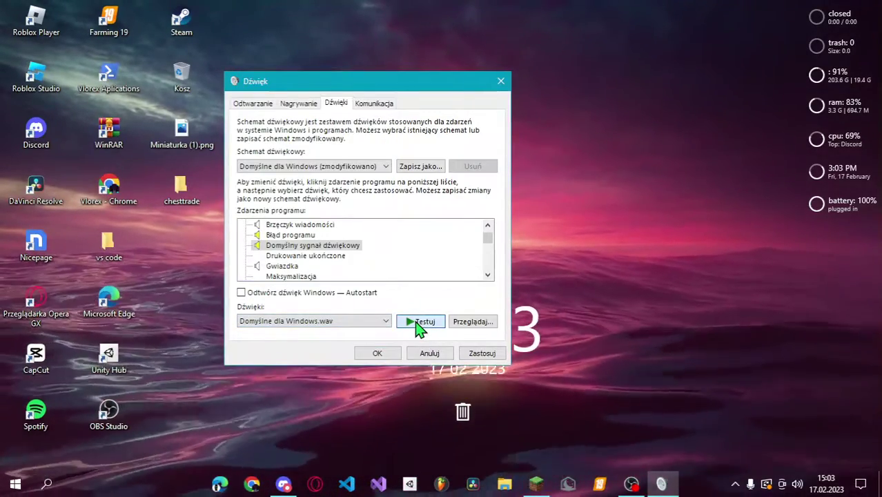
click(383, 323)
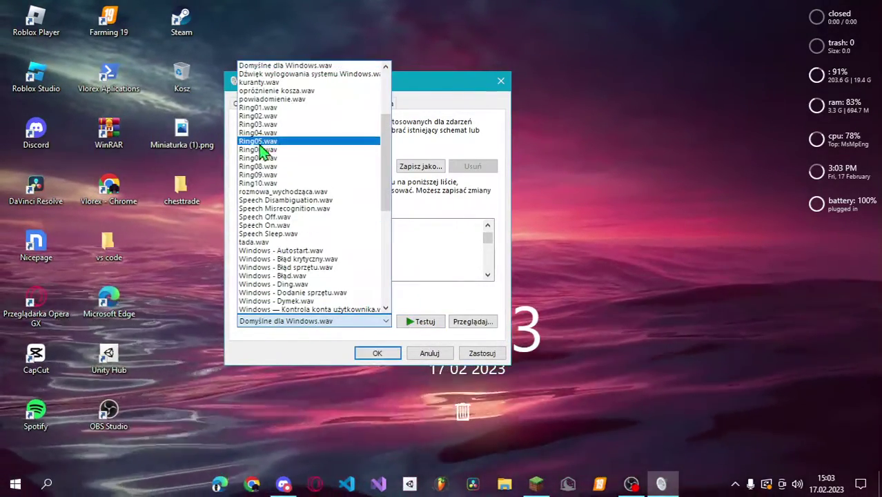
click(279, 208)
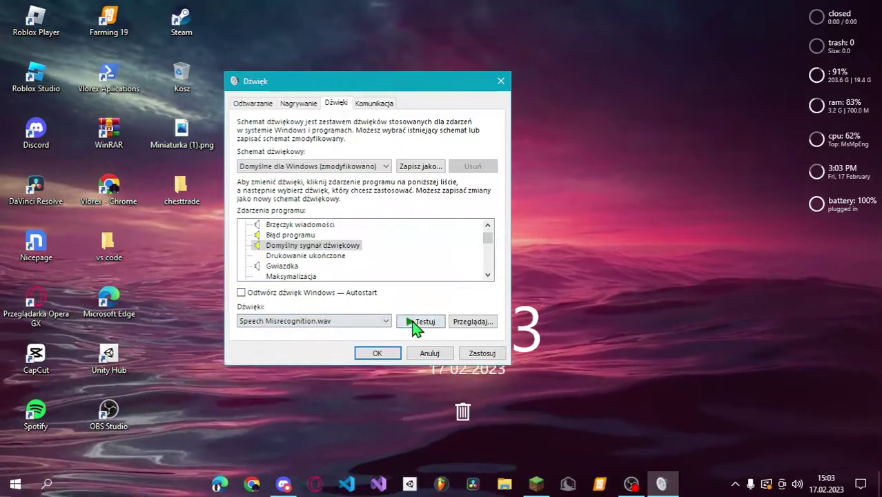
click(384, 321)
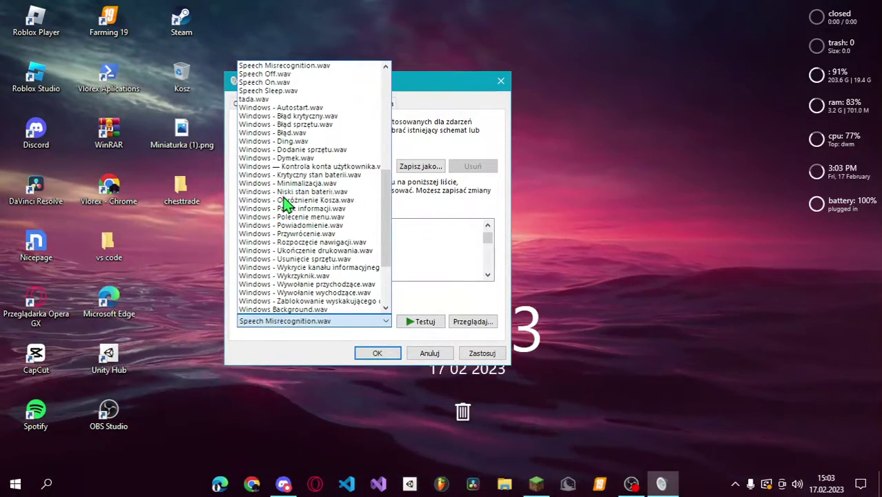
click(276, 99)
- Try Ring10.wav and Ring01.wav in turn as the sound for the Domyślny sygnał dźwiękowy event
click(384, 322)
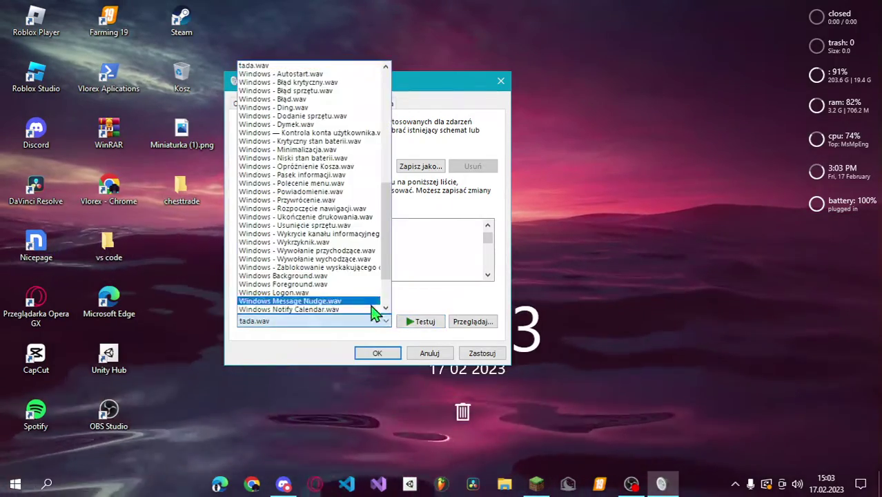
scroll(290, 197, up, 10)
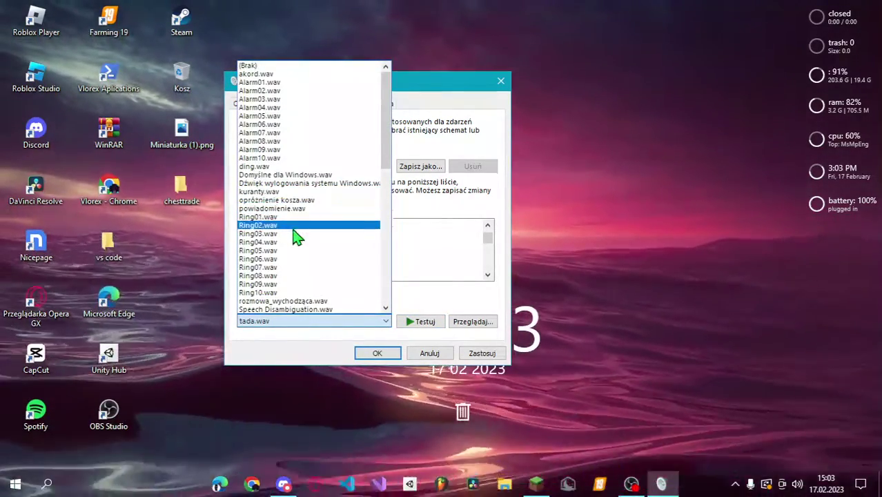
click(293, 293)
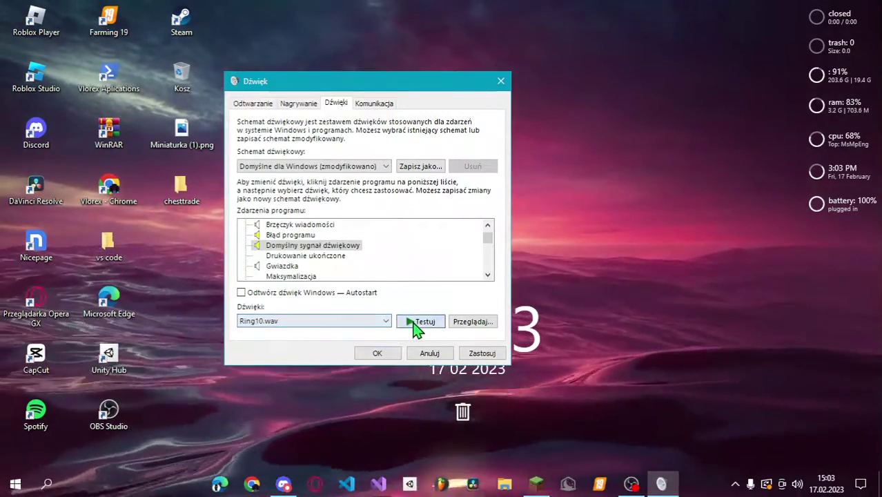
click(384, 322)
scroll(284, 158, up, 5)
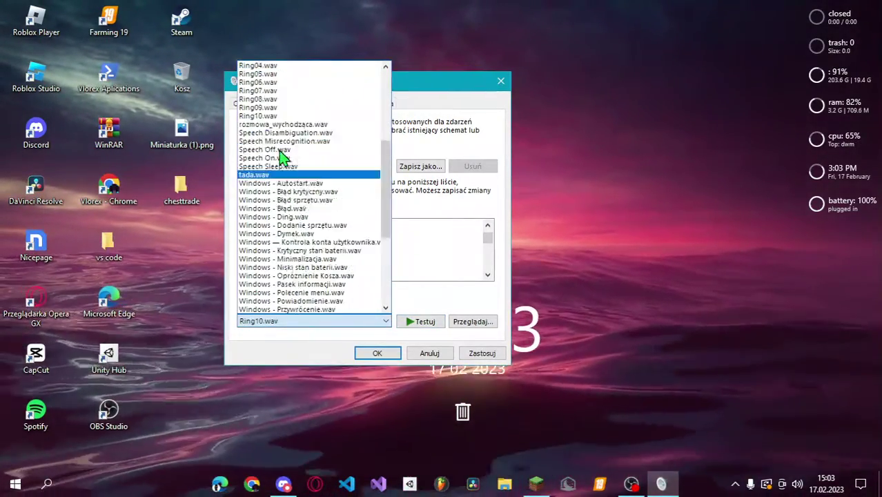
click(286, 159)
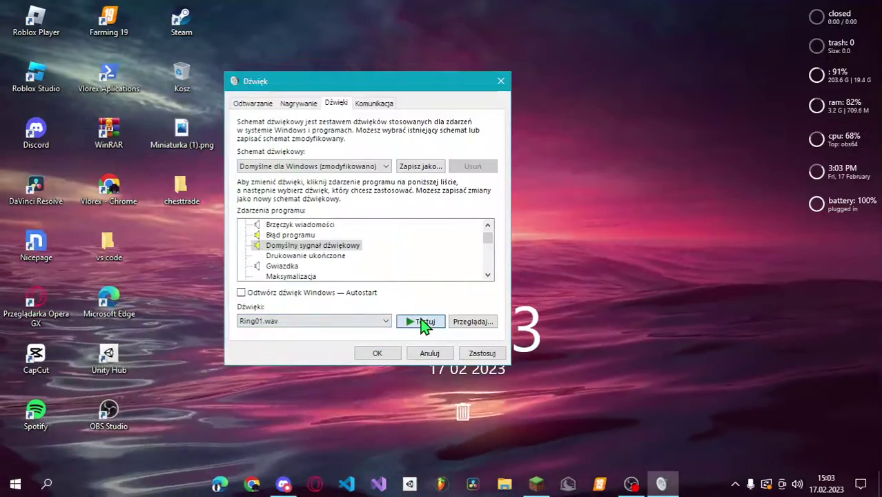
- Try Alarm10.wav and Speech Disambiguation.wav in turn as the sound for the Domyślny sygnał dźwiękowy event
click(383, 322)
scroll(295, 236, up, 8)
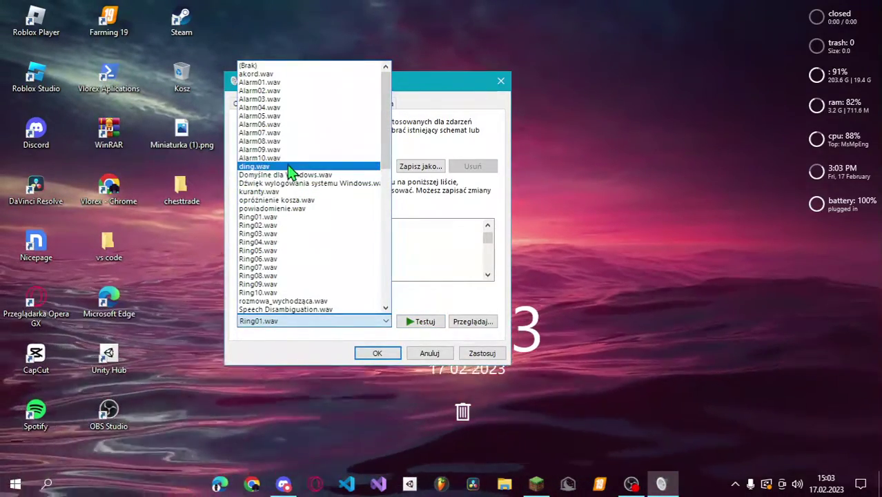
click(304, 158)
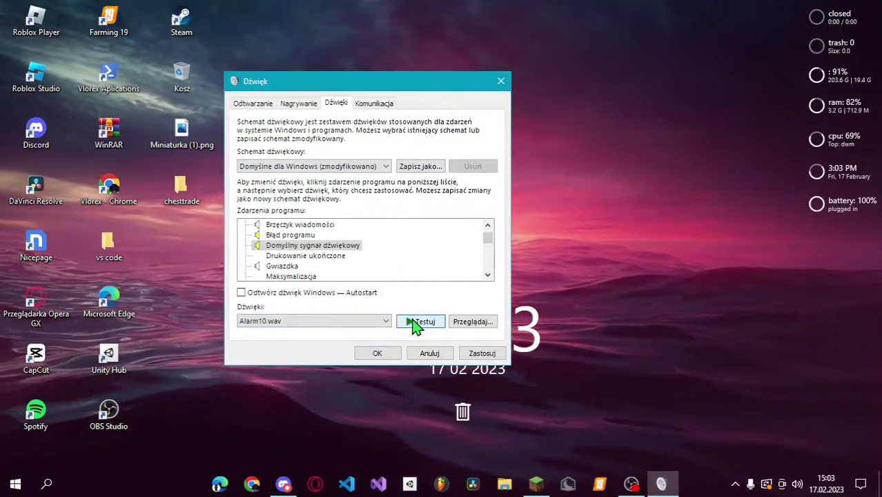
click(375, 320)
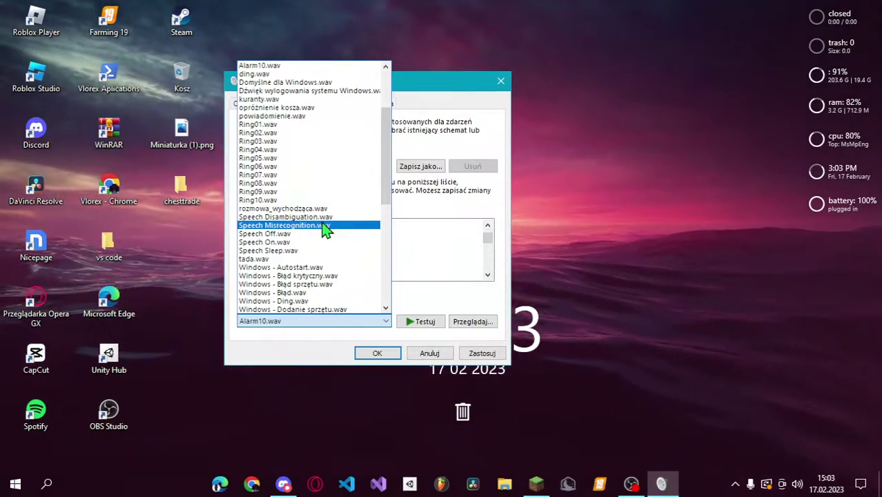
click(325, 217)
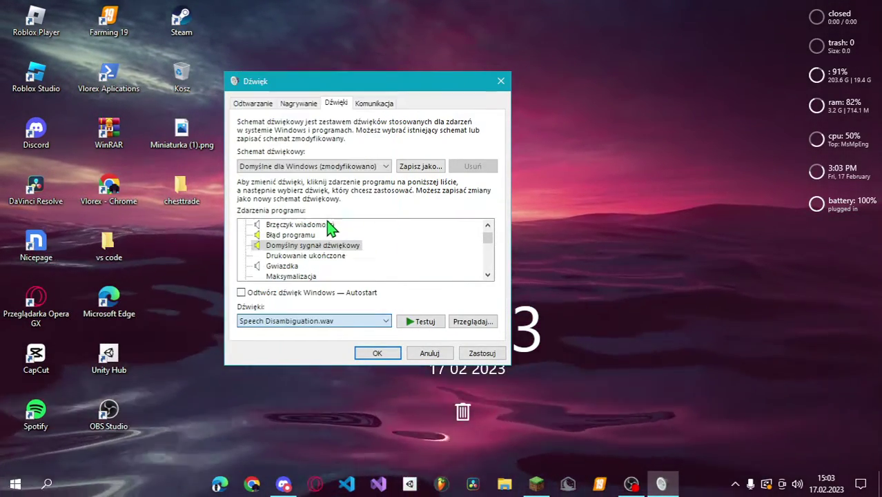
- Try Speech On.wav as the sound for the Domyślny sygnał dźwiękowy event
click(370, 323)
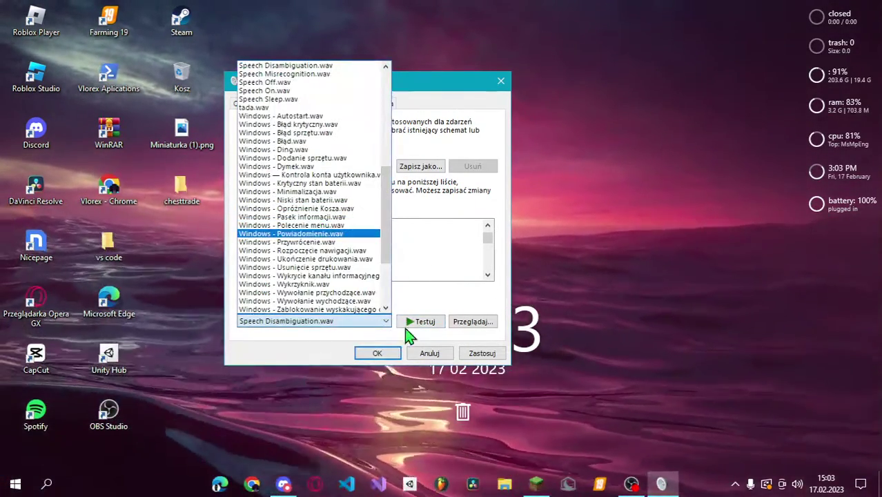
scroll(348, 248, up, 10)
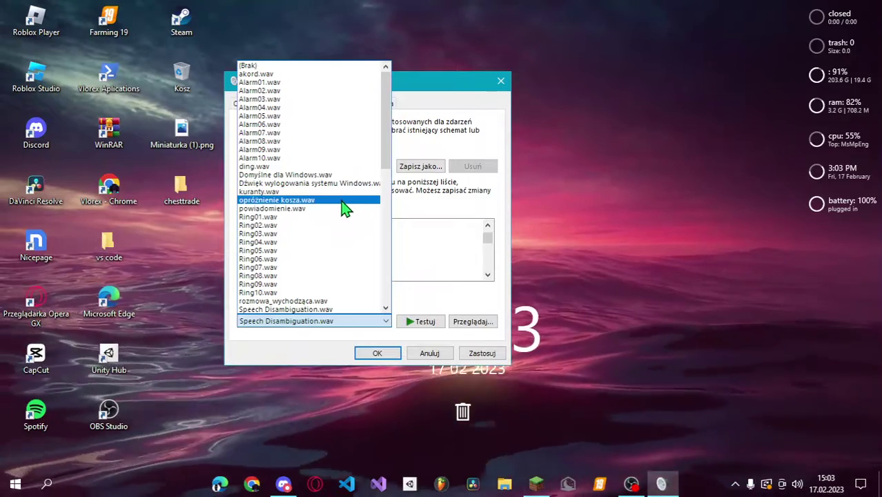
scroll(346, 207, down, 1)
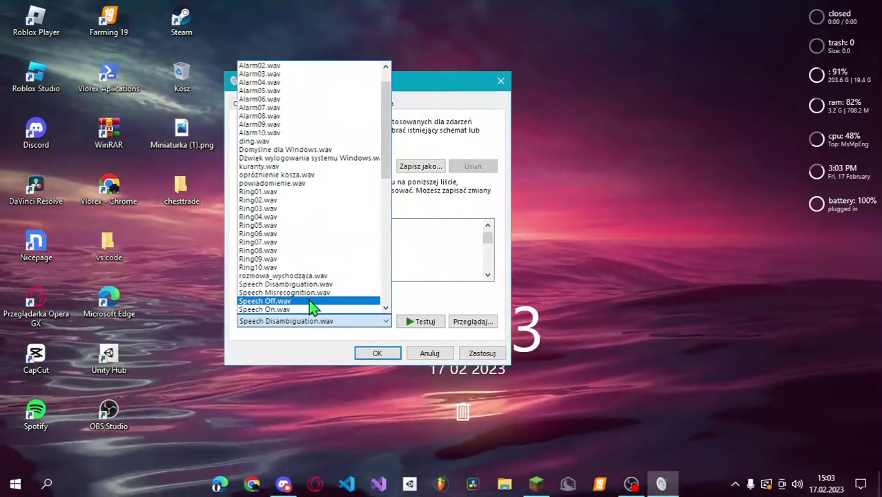
click(310, 310)
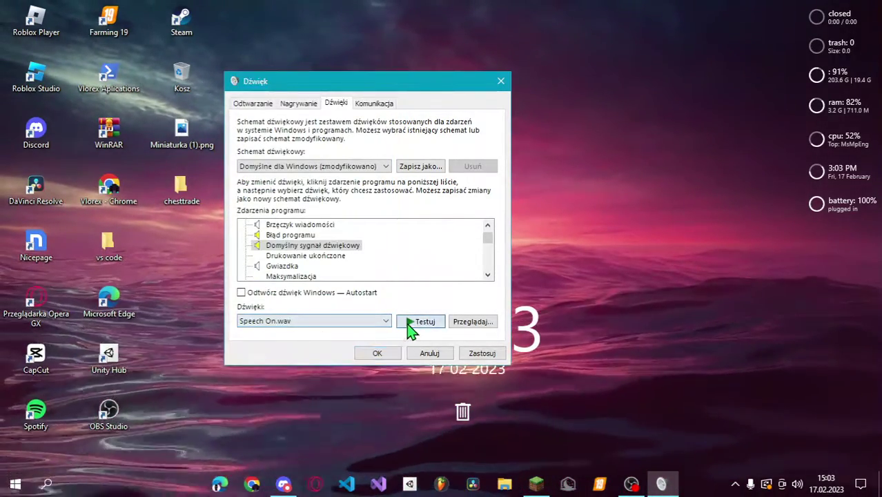
- Assign Speech Off.wav as the sound for the Domyślny sygnał dźwiękowy event
click(377, 323)
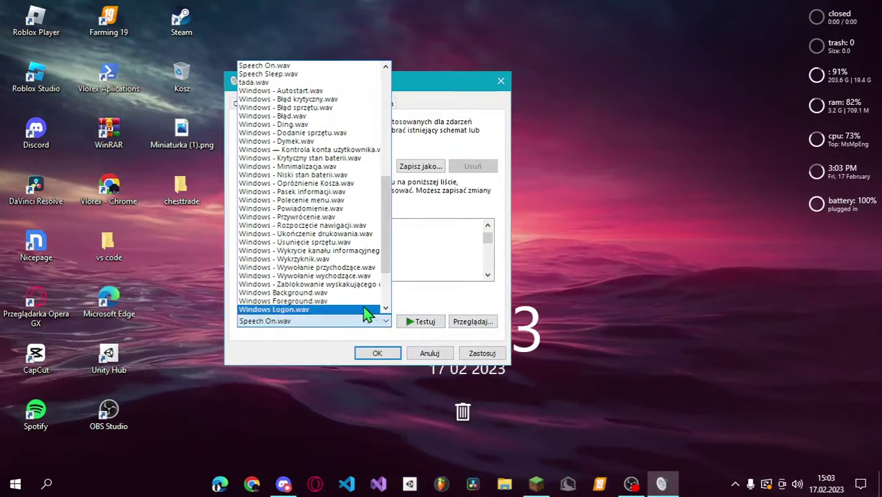
scroll(345, 198, up, 7)
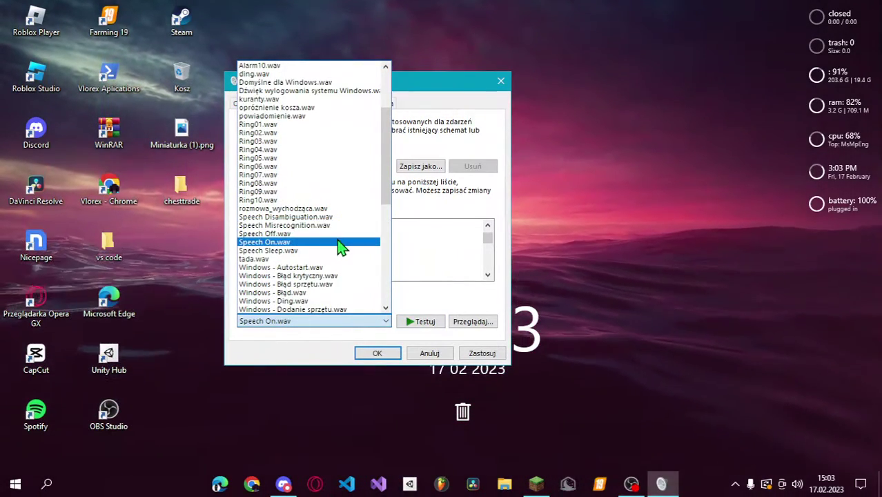
click(303, 233)
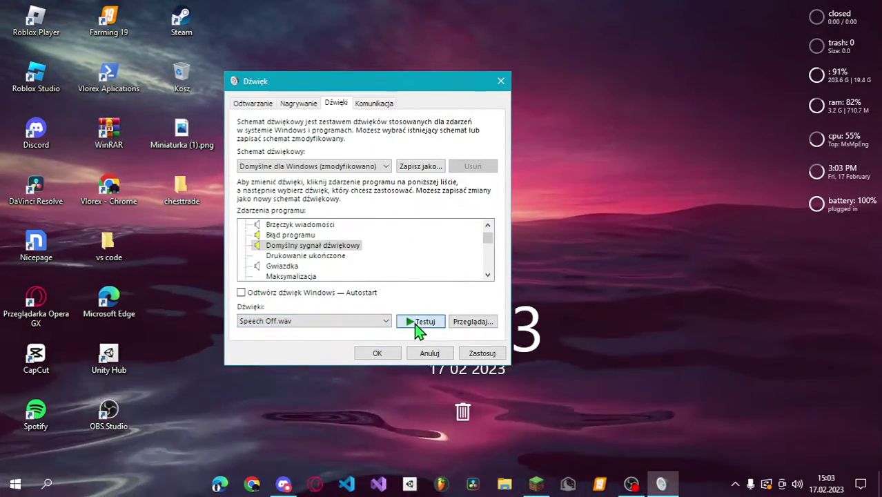
- Preview Speech Off.wav for the Domyślny sygnał dźwiękowy event and try Ring04.wav as the sound for Drukowanie ukończone
click(412, 323)
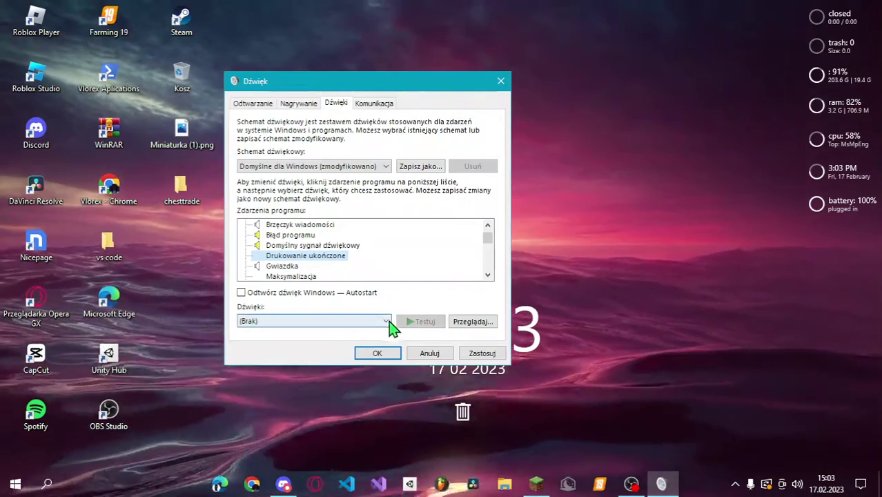
click(347, 321)
click(263, 243)
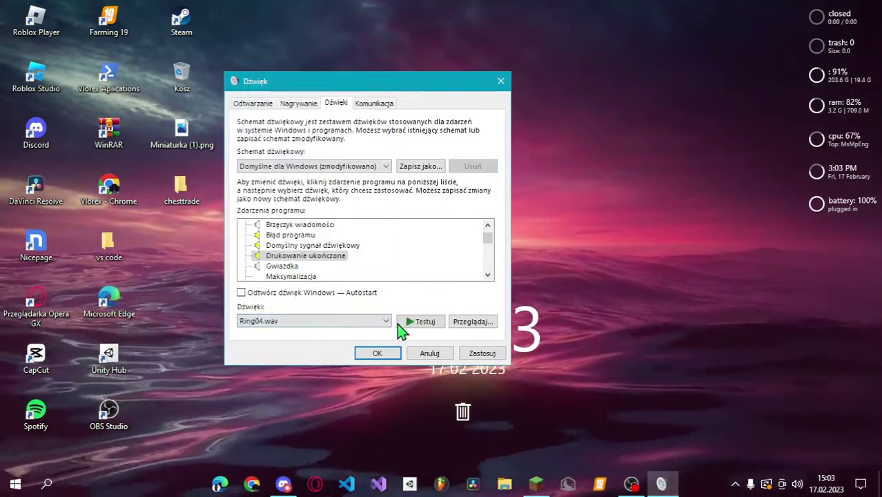
- Assign Windows Proximity Notification.wav as the sound for the Drukowanie ukończone event
click(385, 322)
scroll(302, 263, down, 5)
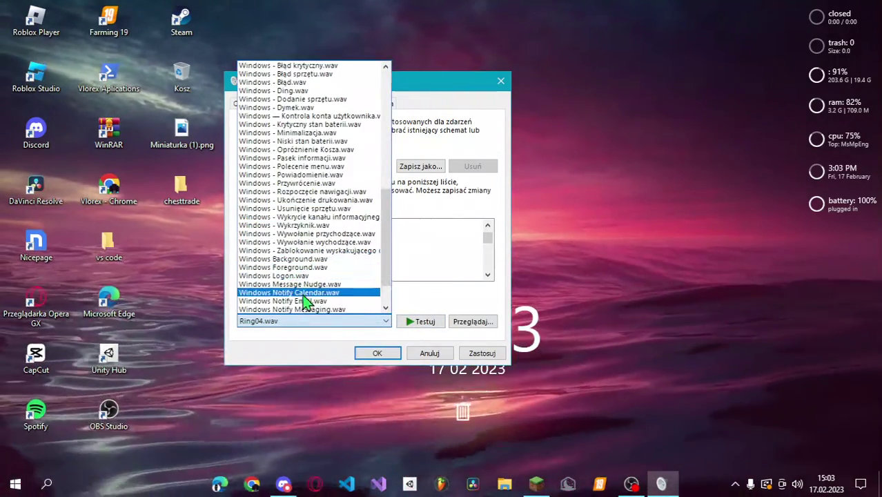
scroll(323, 279, down, 1)
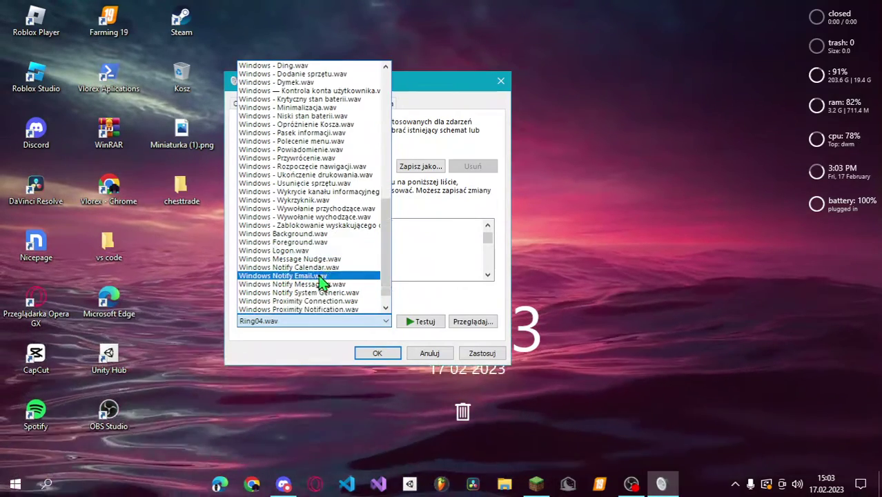
click(326, 310)
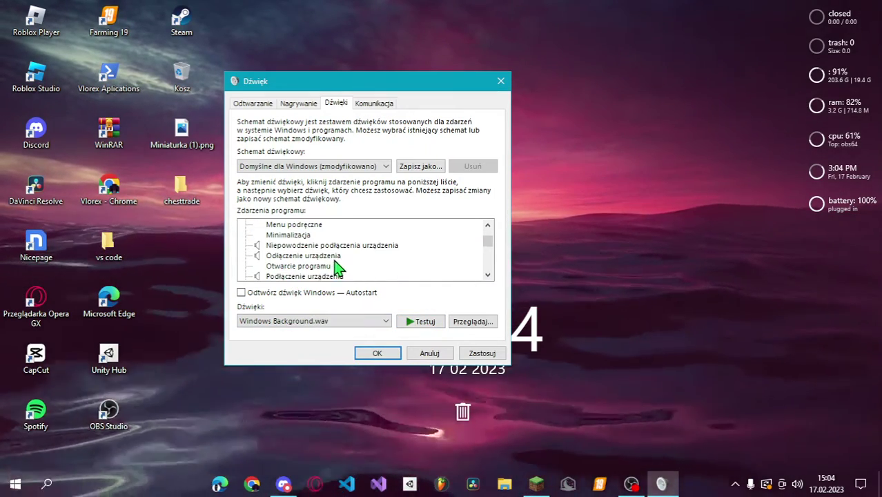
- Review the program events under System Windows, Microsoft Visual Studio and Eksplorator plików, through to the Sleep event at the list's end
scroll(337, 271, up, 3)
scroll(342, 272, down, 1)
scroll(353, 269, down, 1)
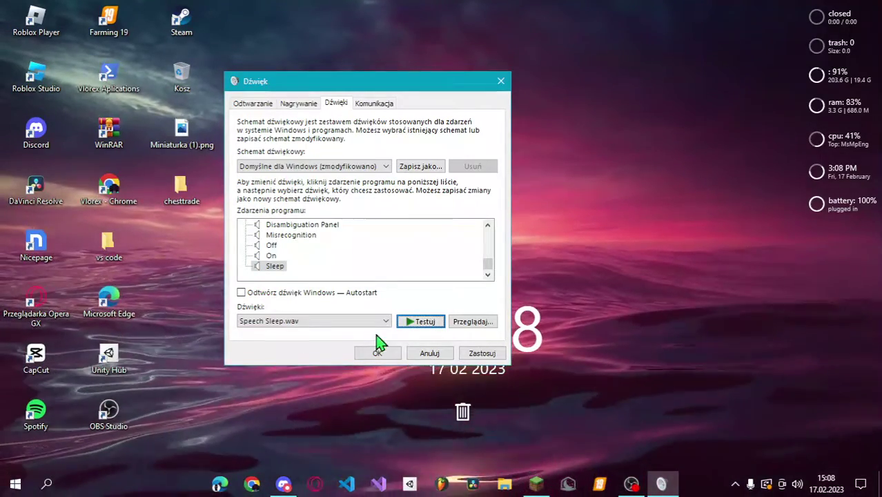
scroll(374, 276, up, 3)
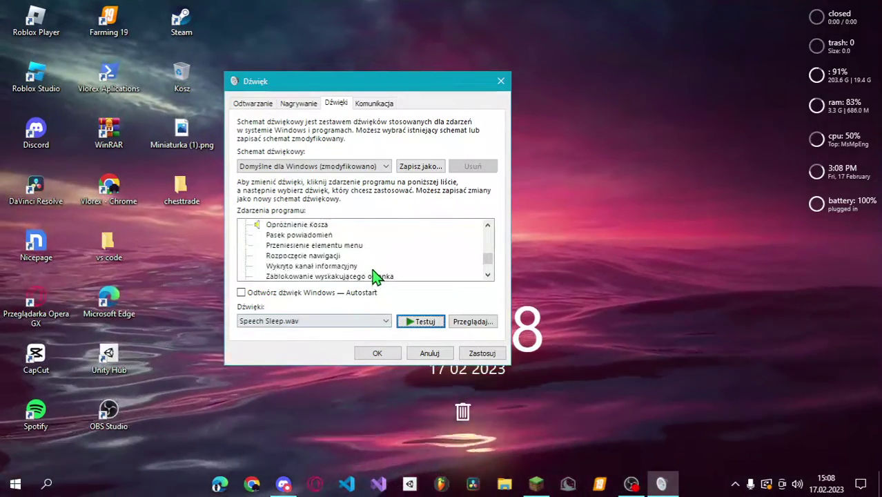
scroll(375, 276, up, 10)
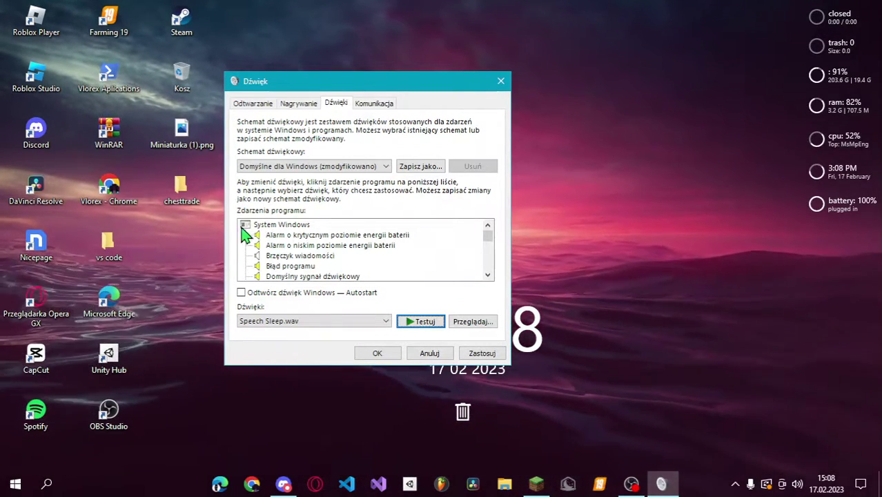
scroll(276, 243, down, 5)
scroll(283, 245, down, 8)
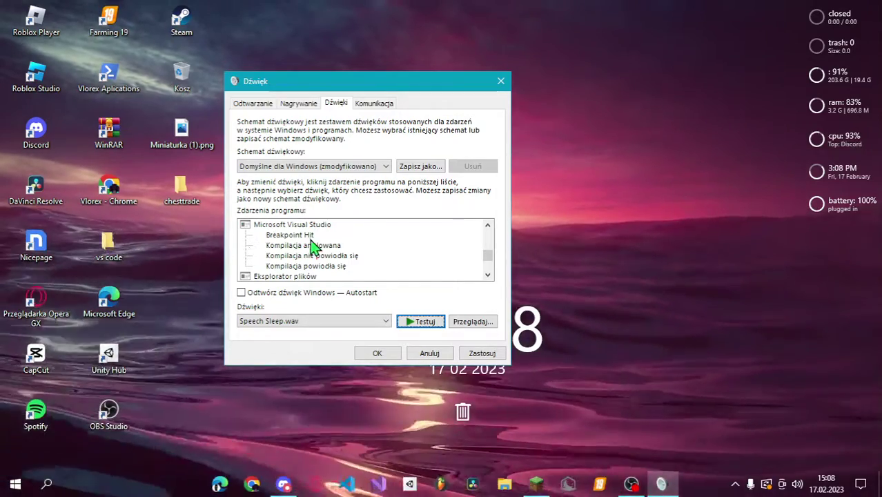
scroll(304, 235, down, 1)
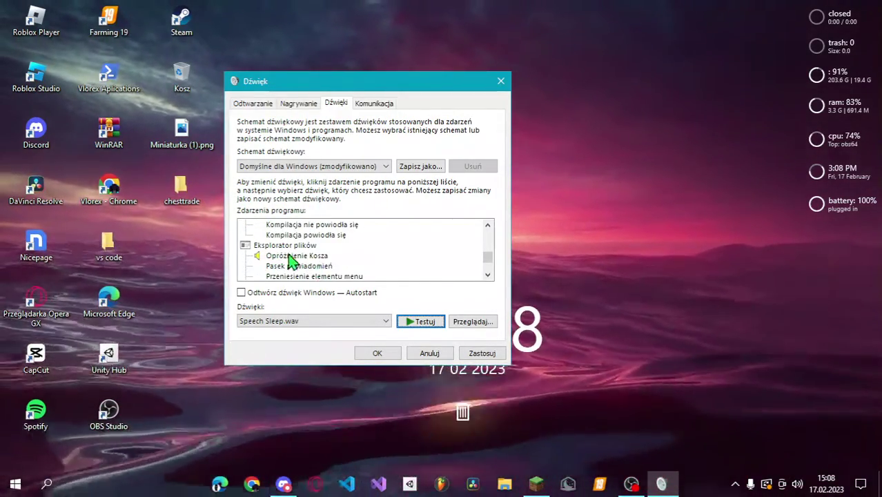
scroll(304, 252, down, 2)
scroll(280, 276, down, 2)
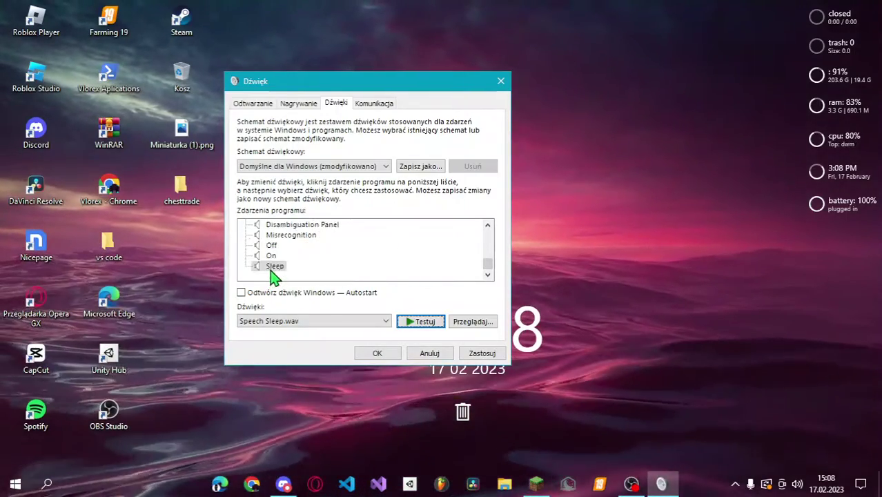
- Apply the modified event sounds and look over the System Windows events
scroll(345, 285, up, 10)
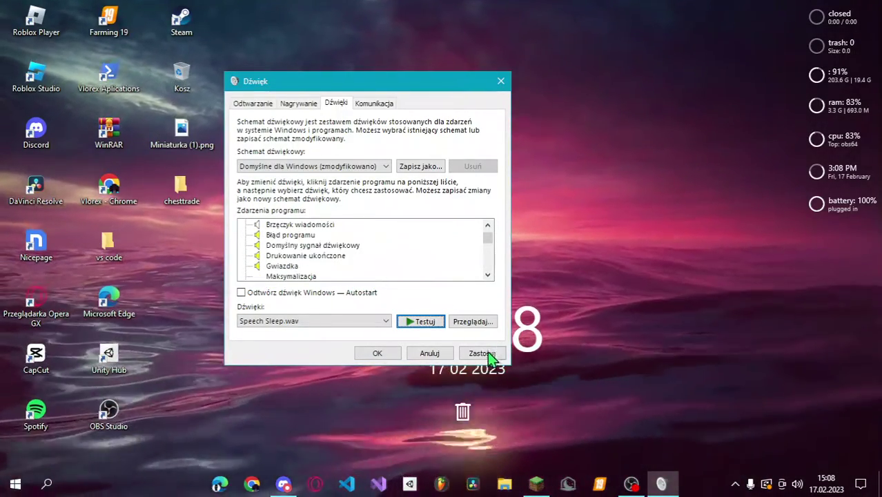
click(483, 354)
scroll(328, 276, up, 1)
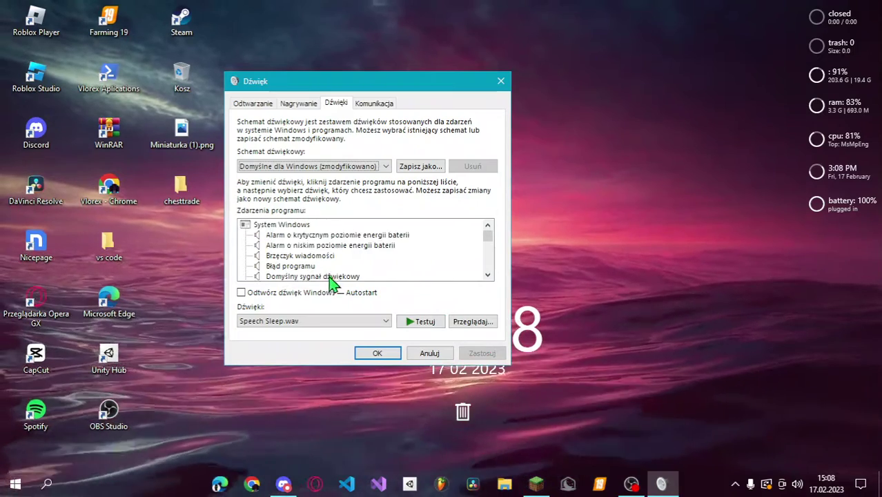
scroll(335, 275, down, 5)
scroll(338, 266, up, 5)
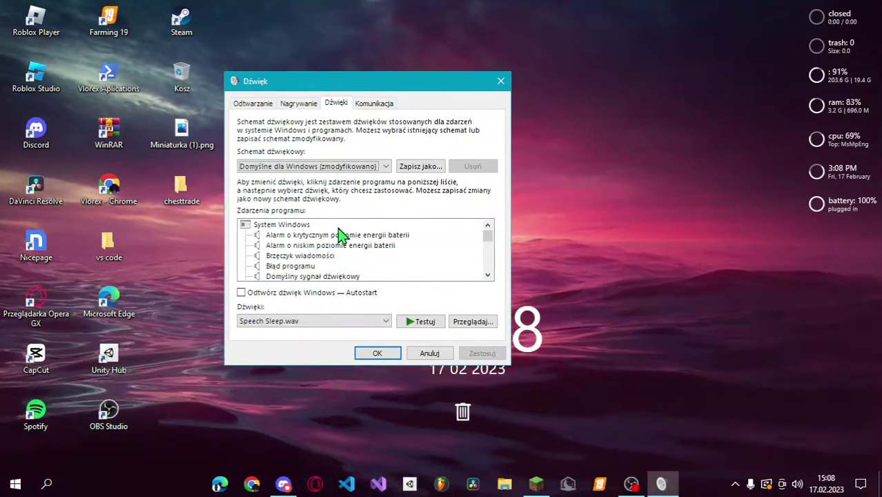